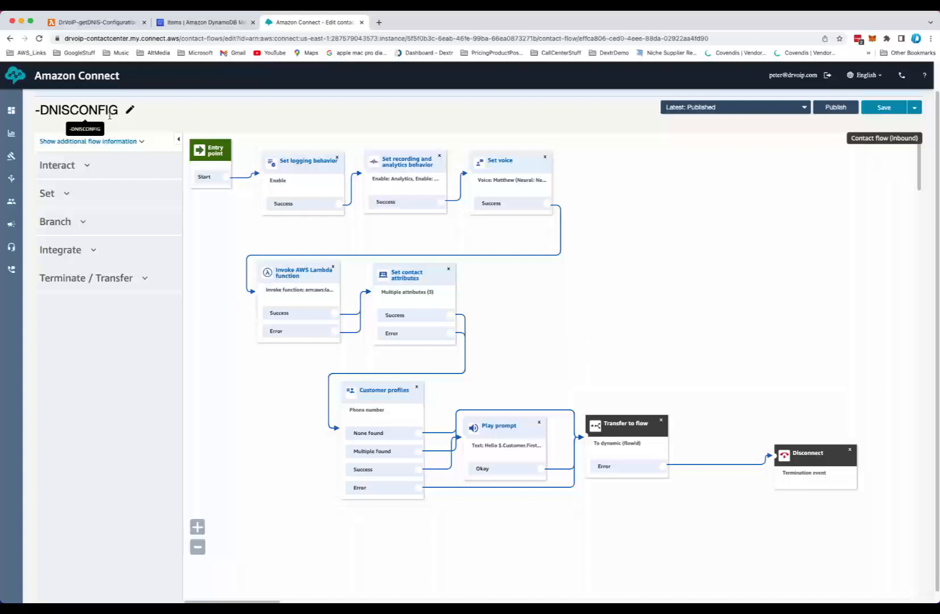
Open the list of claimed phone numbers to check which contact flow each one is assigned to
mouse_move(15, 267)
mouse_move(13, 249)
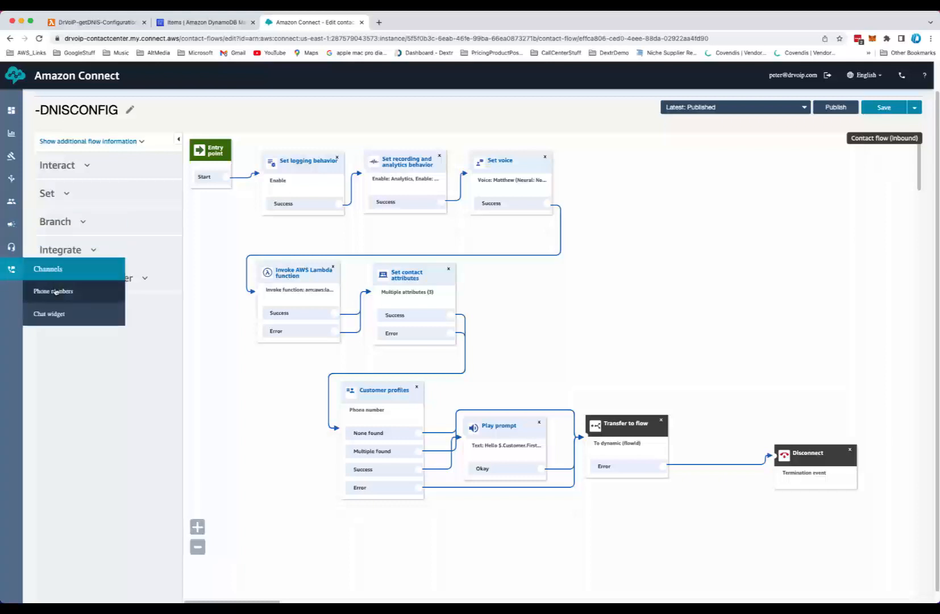
click(56, 291)
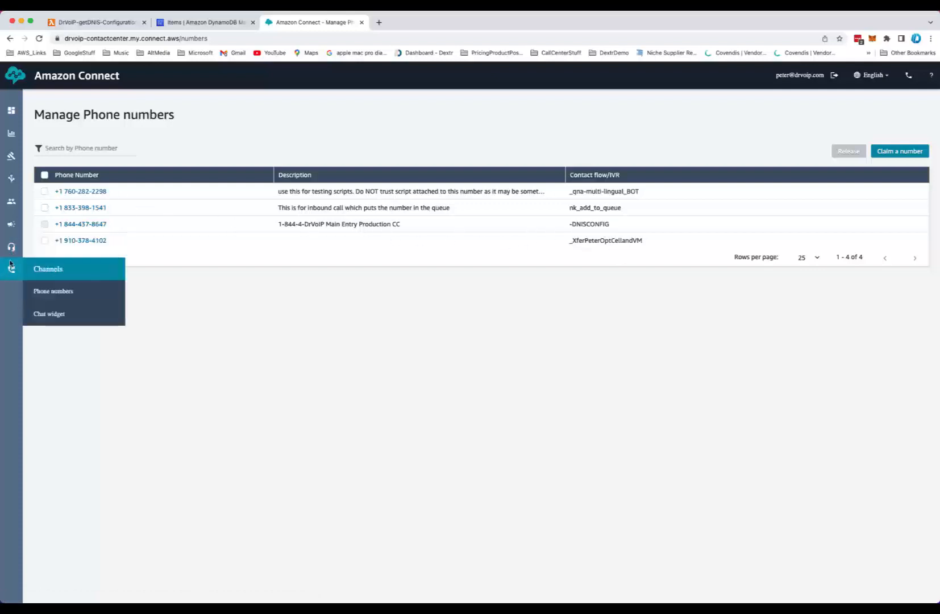
Open the -DNISCONFIG contact flow from the list of contact flows
mouse_move(11, 202)
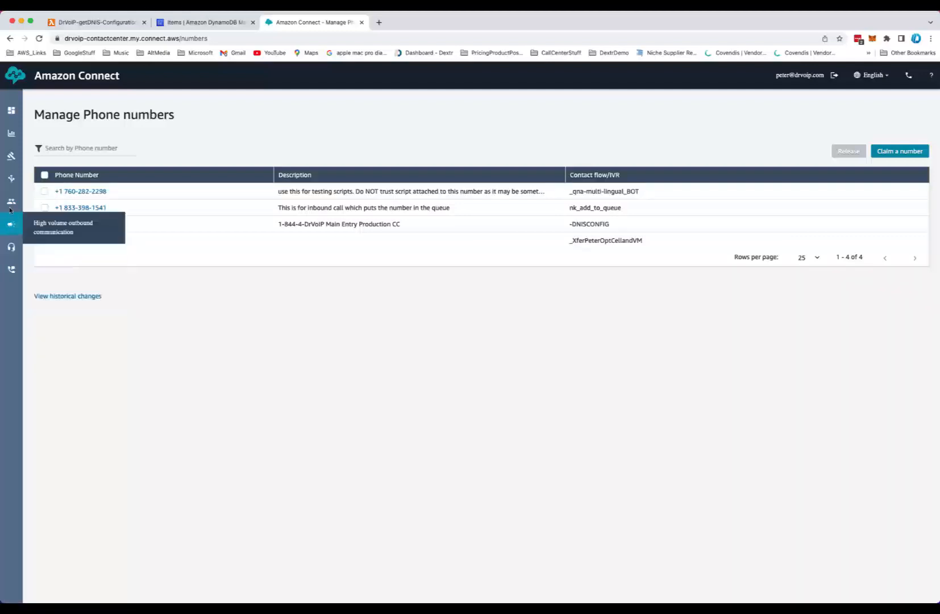
mouse_move(23, 183)
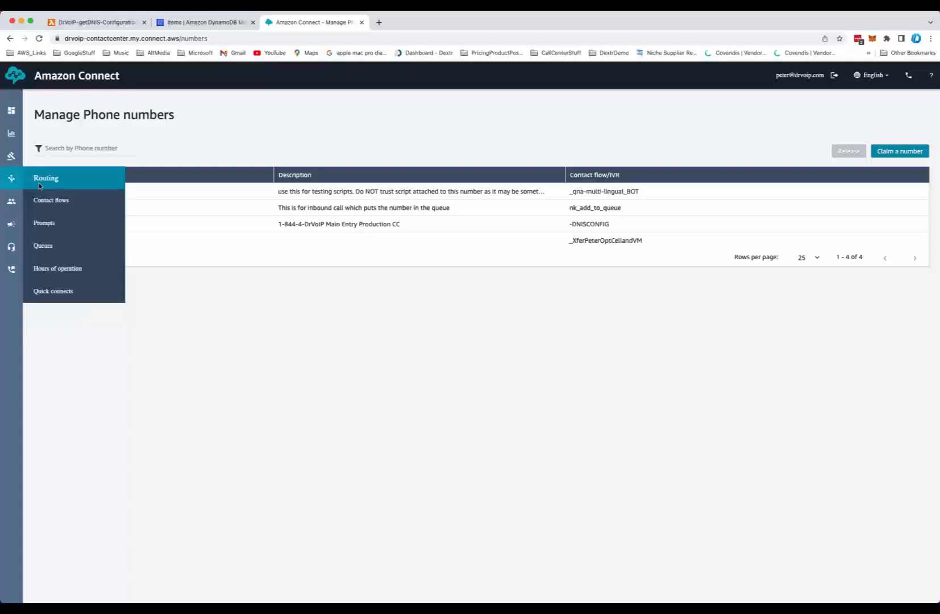
click(55, 205)
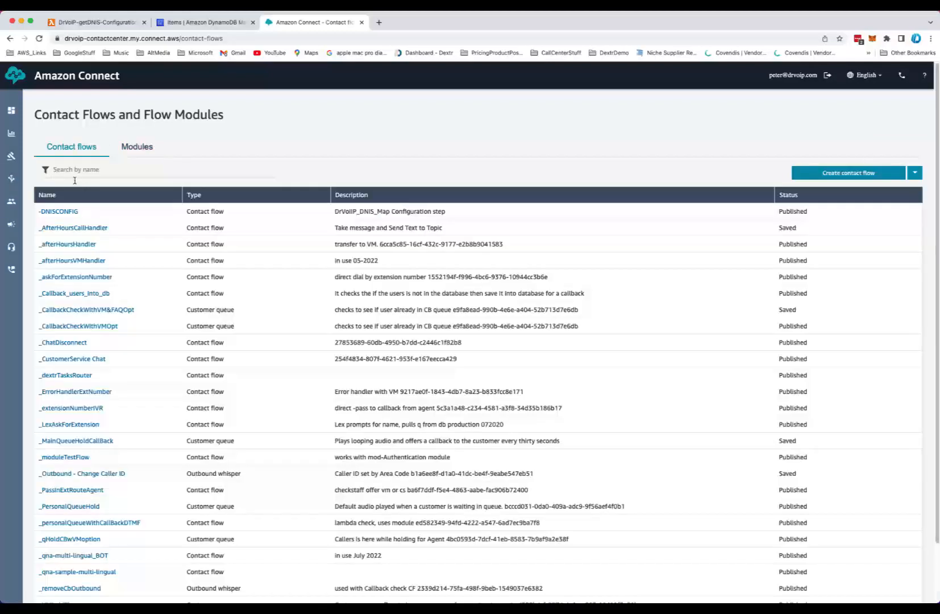
click(62, 211)
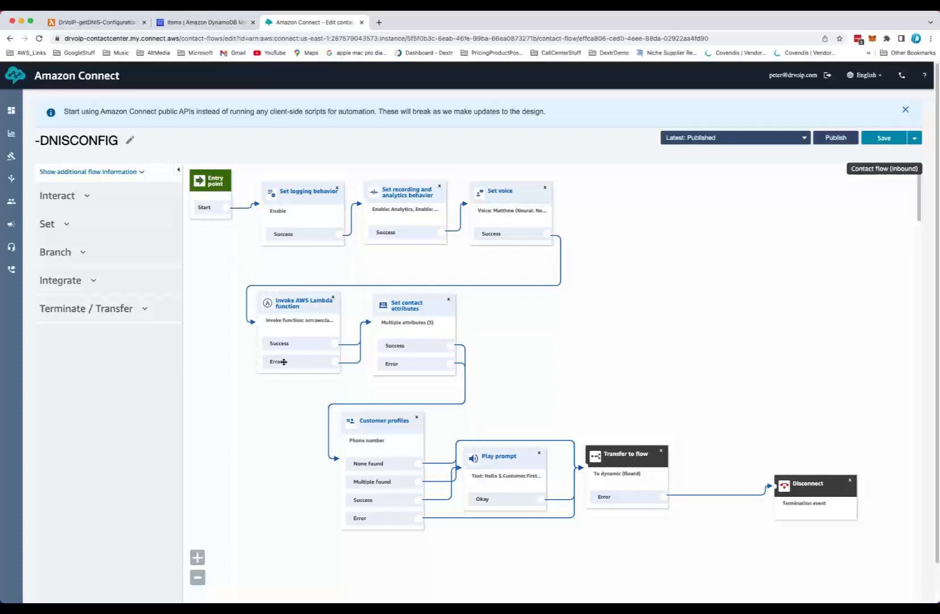
Review the Invoke AWS Lambda function block's input parameters, including the DNIS key and its Dialed Number attribute, and close it without saving
click(302, 308)
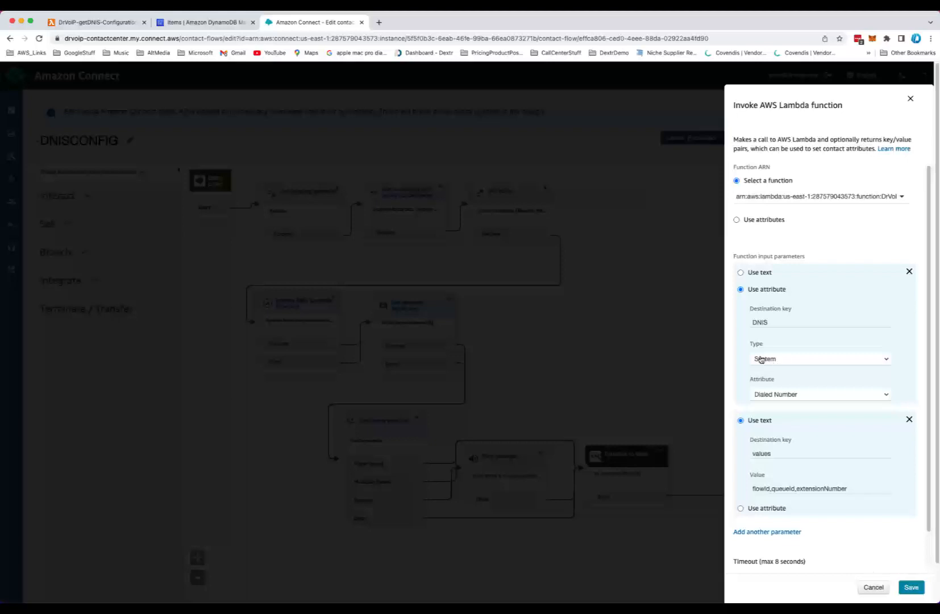
click(782, 394)
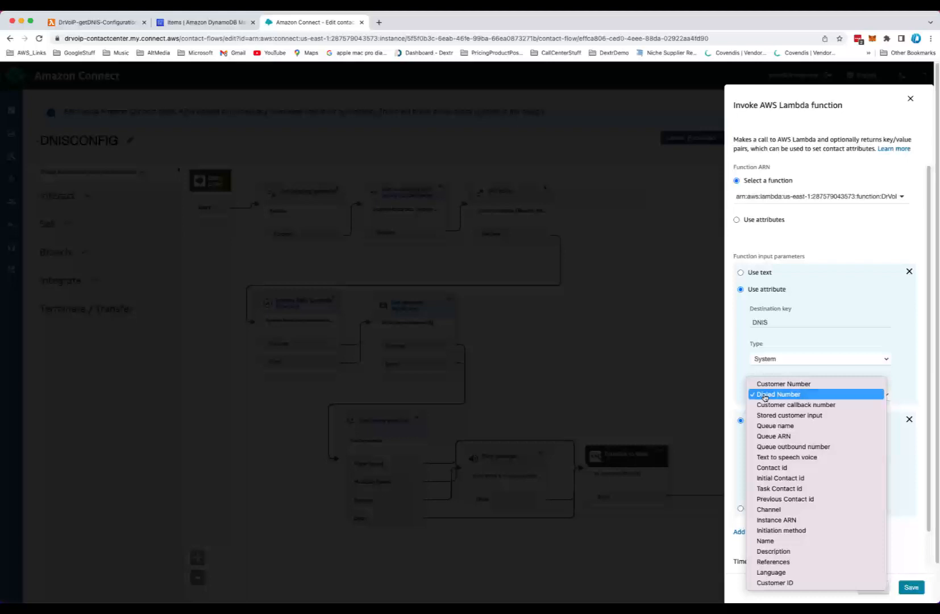
click(765, 397)
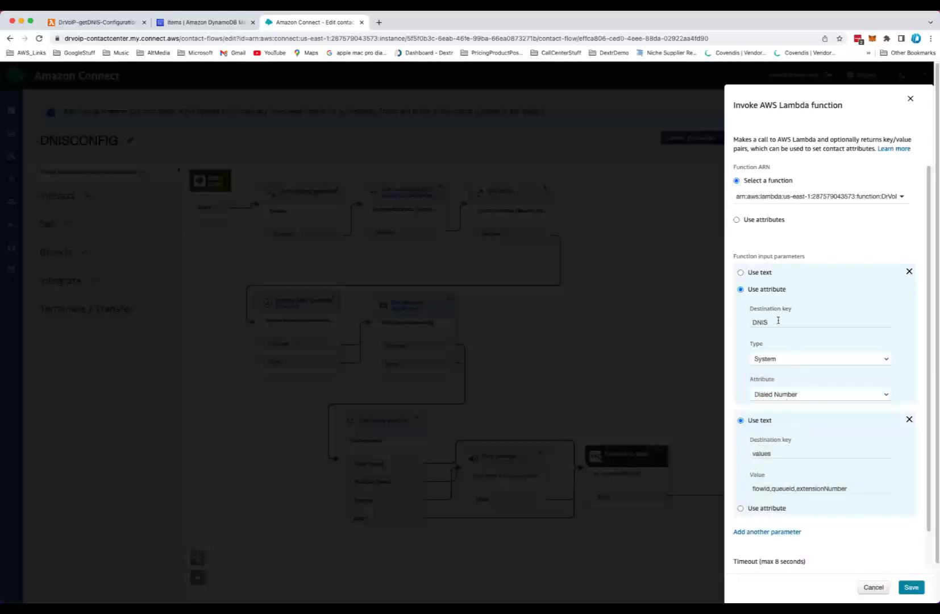
drag(777, 322, 740, 321)
click(870, 588)
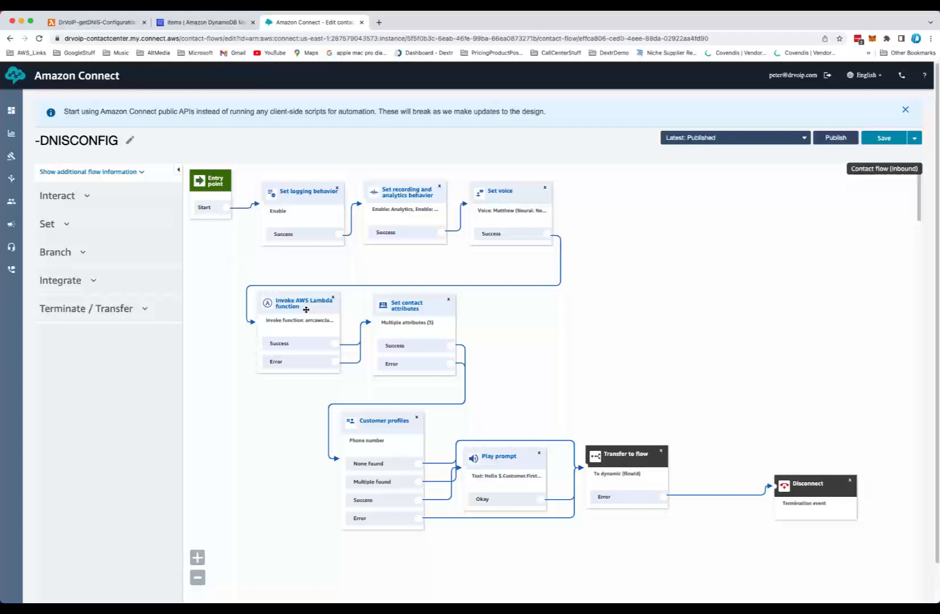
Review the flowId, extensionNumber and queueId entries in the Set contact attributes block and close it without saving
click(405, 310)
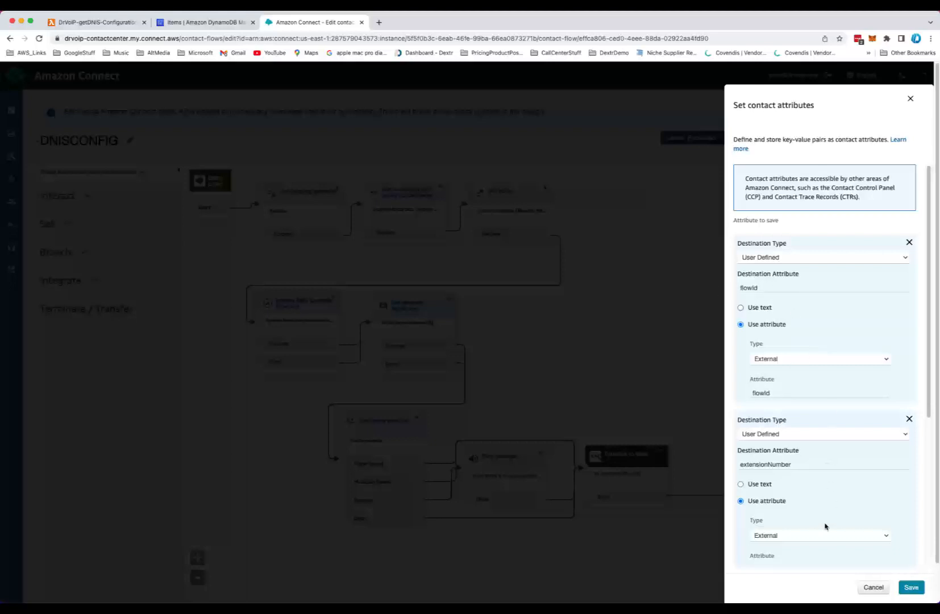
scroll(813, 508, down, 1)
scroll(812, 507, down, 2)
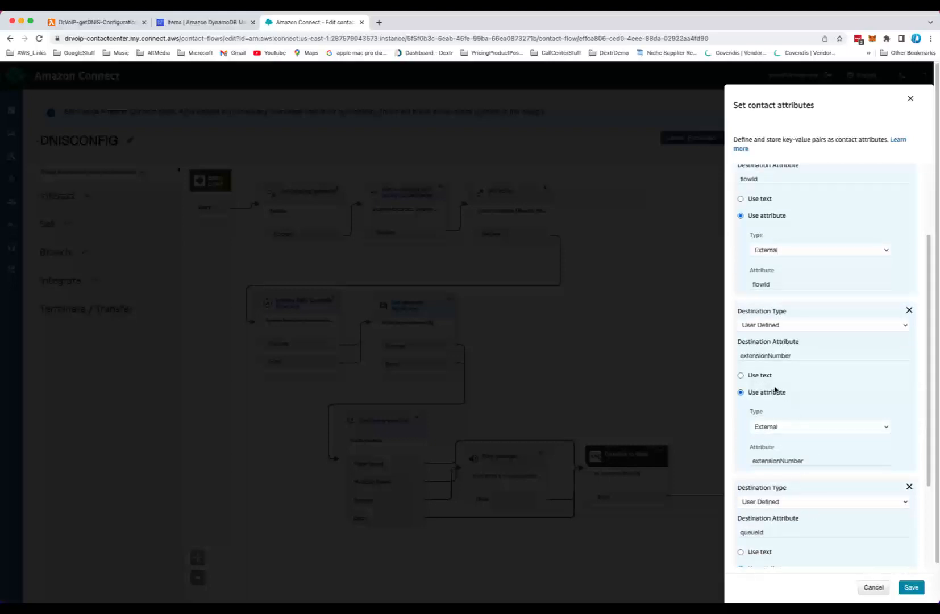
scroll(812, 531, down, 3)
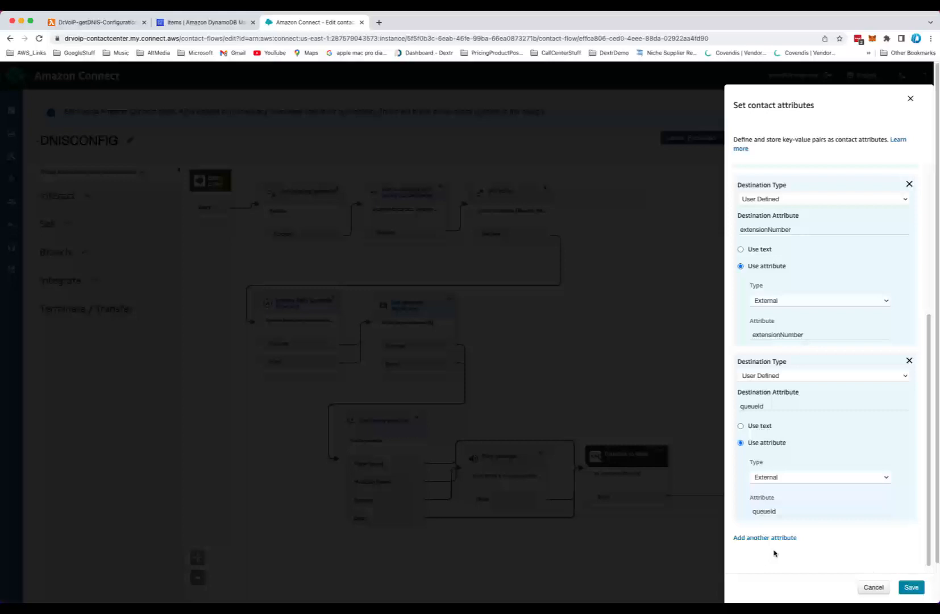
click(872, 588)
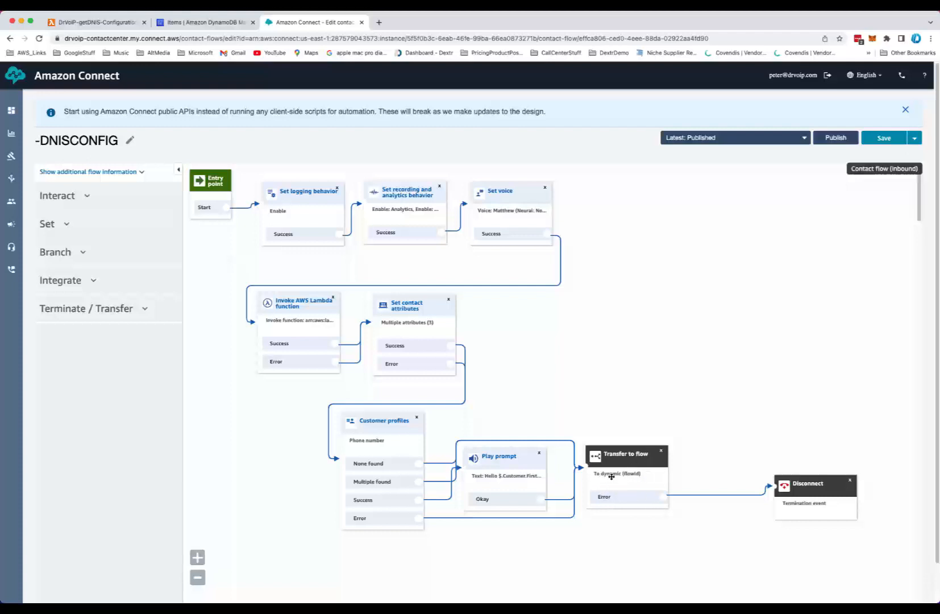
Check the Transfer to flow block's dynamic flowId setting and move the Disconnect block closer to it
click(639, 459)
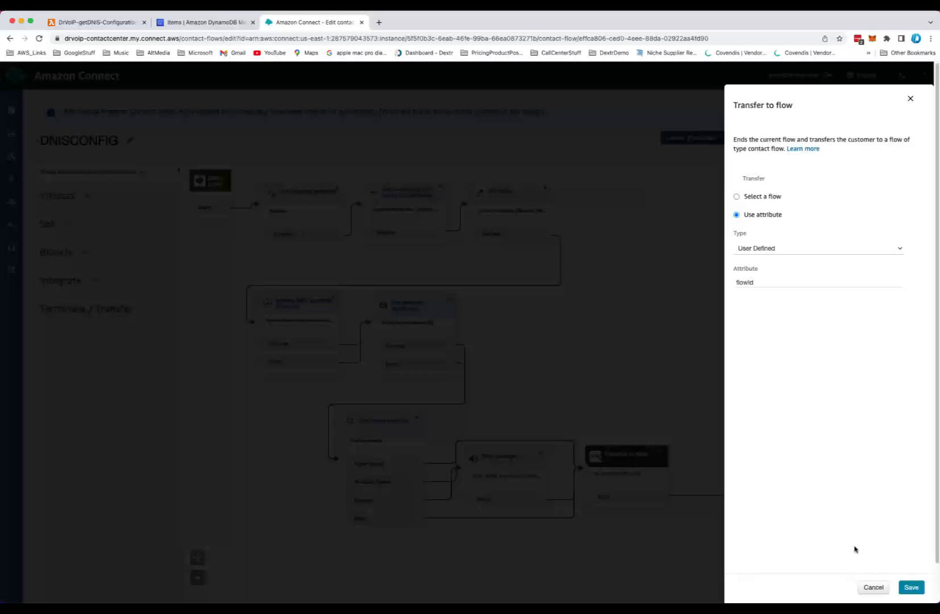
click(874, 587)
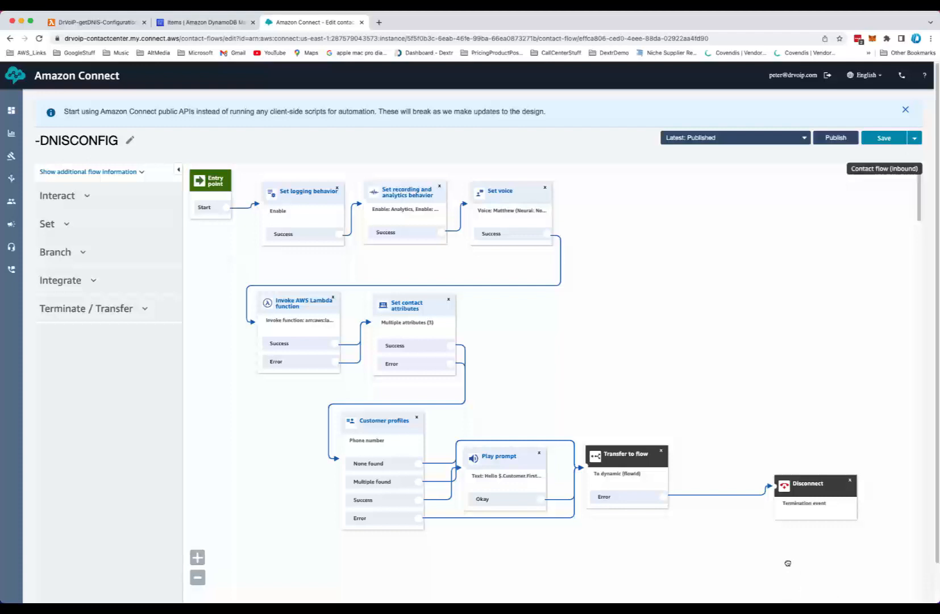
drag(817, 490, 772, 472)
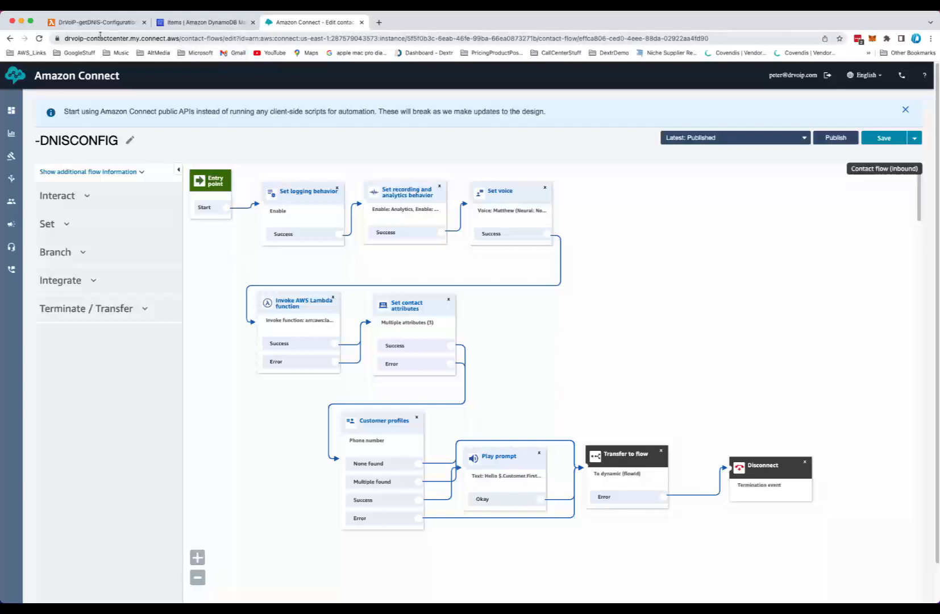
Switch to the AWS Lambda console and look through the index.js code of the DrVoIP-getDNIS-Configuration function
click(117, 24)
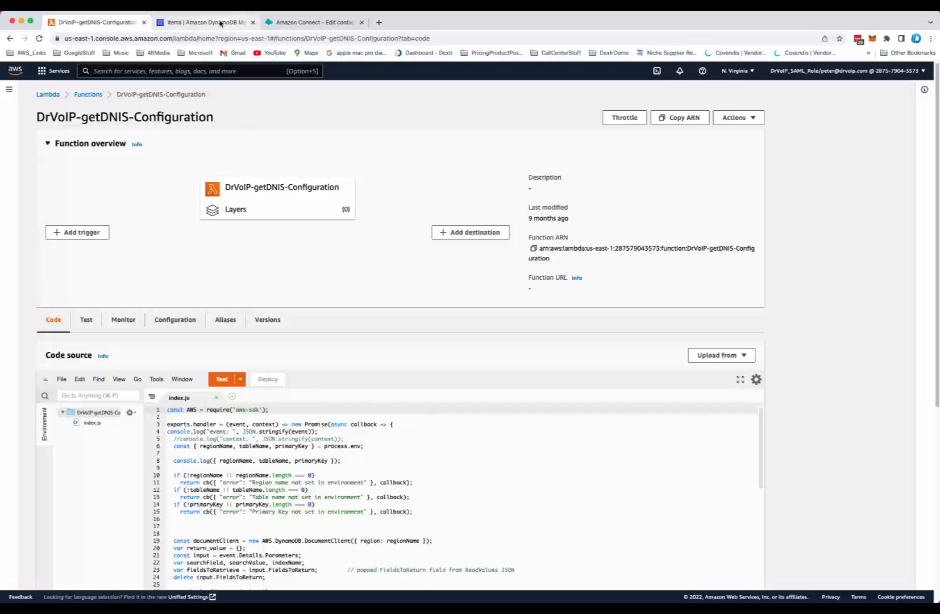
click(293, 22)
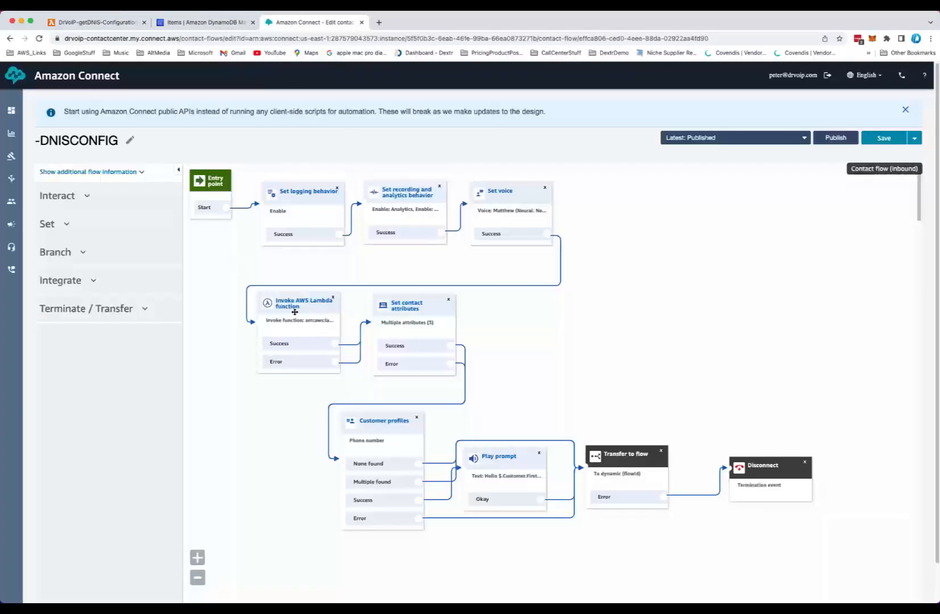
click(106, 22)
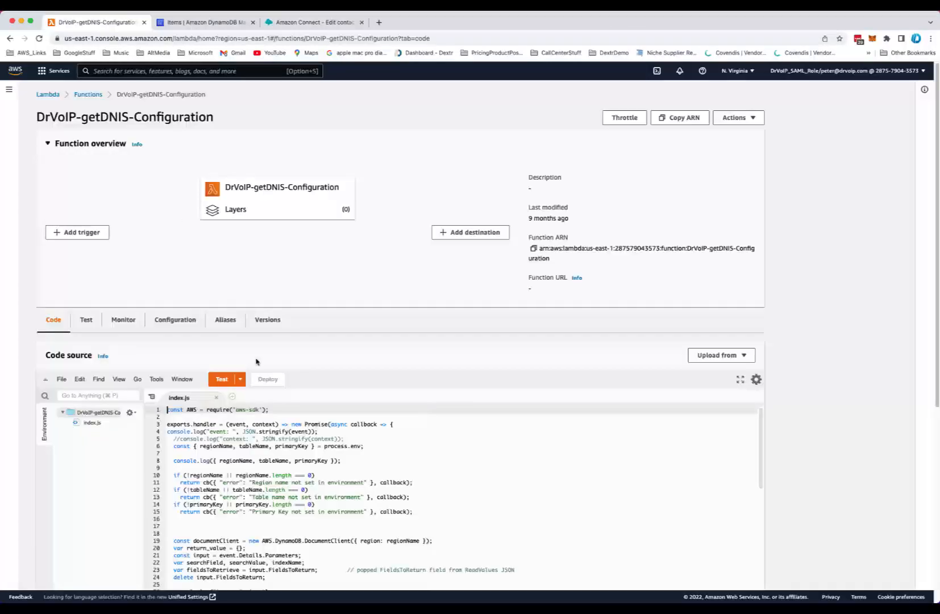
scroll(280, 482, down, 5)
scroll(280, 482, down, 8)
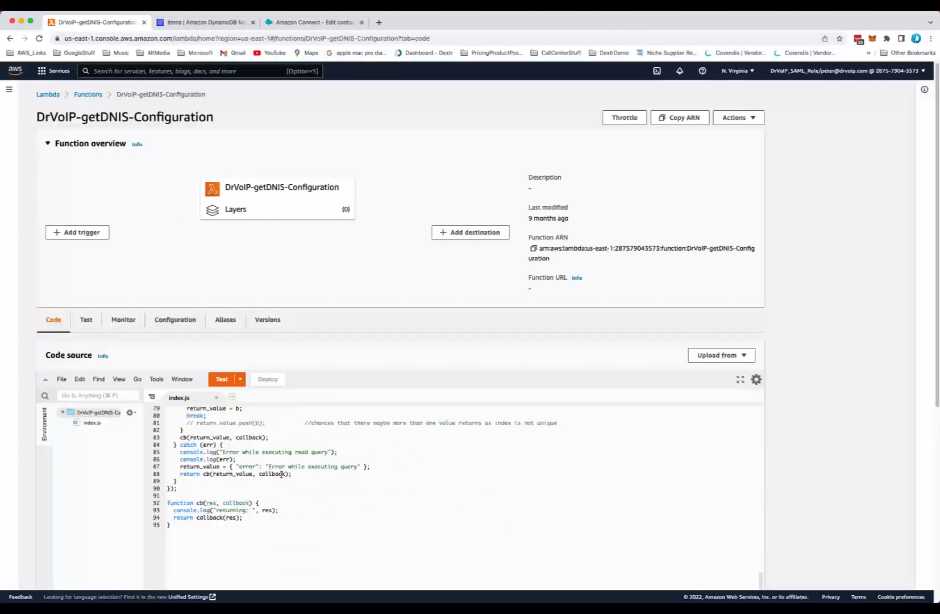
scroll(277, 482, up, 12)
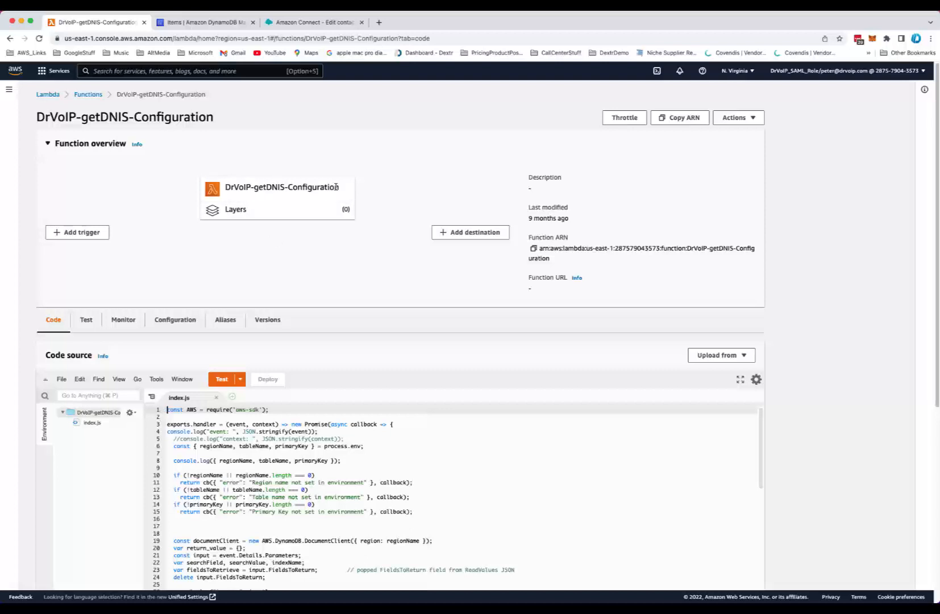
Review the Lambda function's environment variables primaryKey, regionName and tableName with their values
click(177, 324)
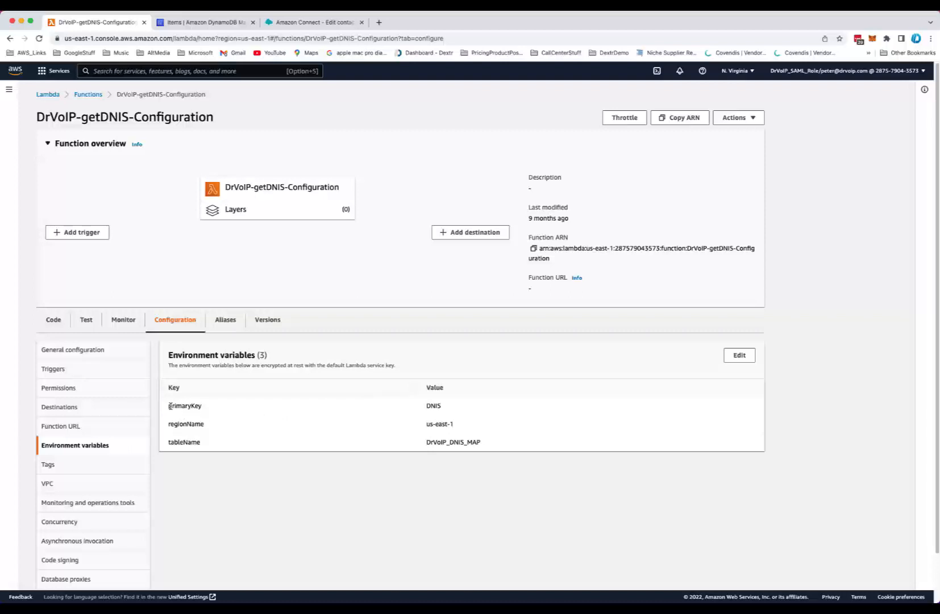
drag(169, 406, 233, 410)
drag(168, 424, 220, 429)
drag(425, 425, 465, 428)
drag(168, 444, 207, 442)
drag(425, 442, 504, 448)
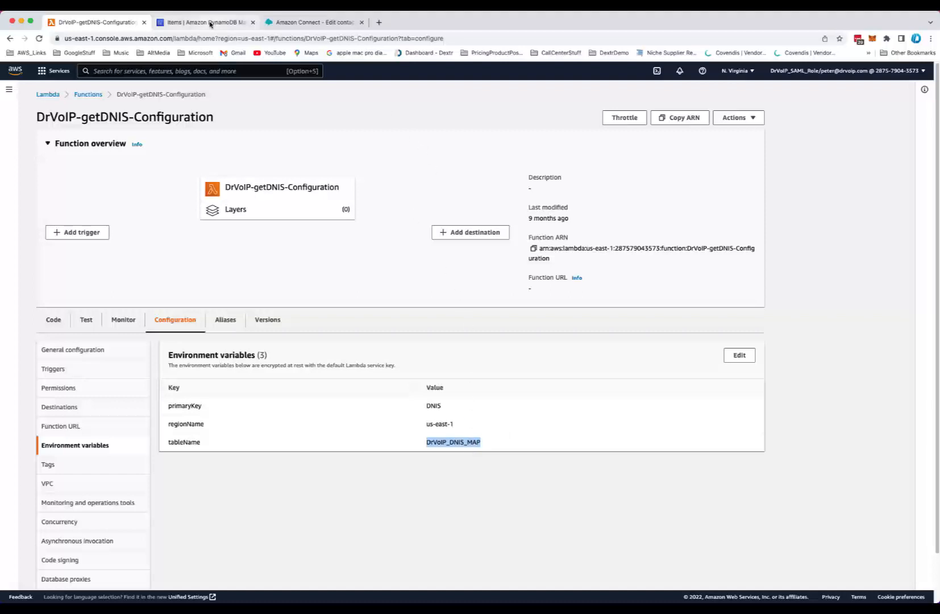
Switch to DynamoDB and open the main production phone number's item in the DrVoIP_DNIS_MAP table
click(209, 24)
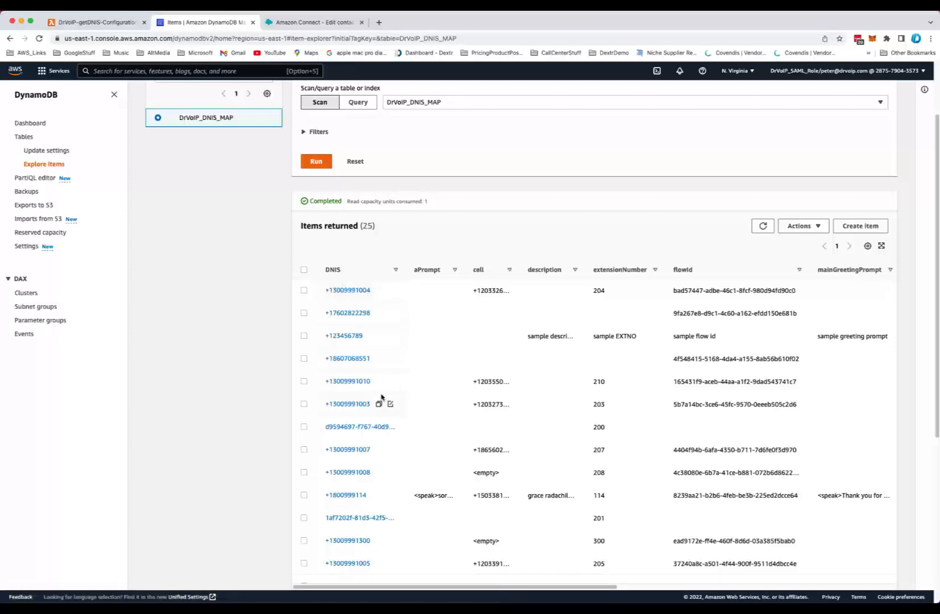
scroll(382, 396, down, 5)
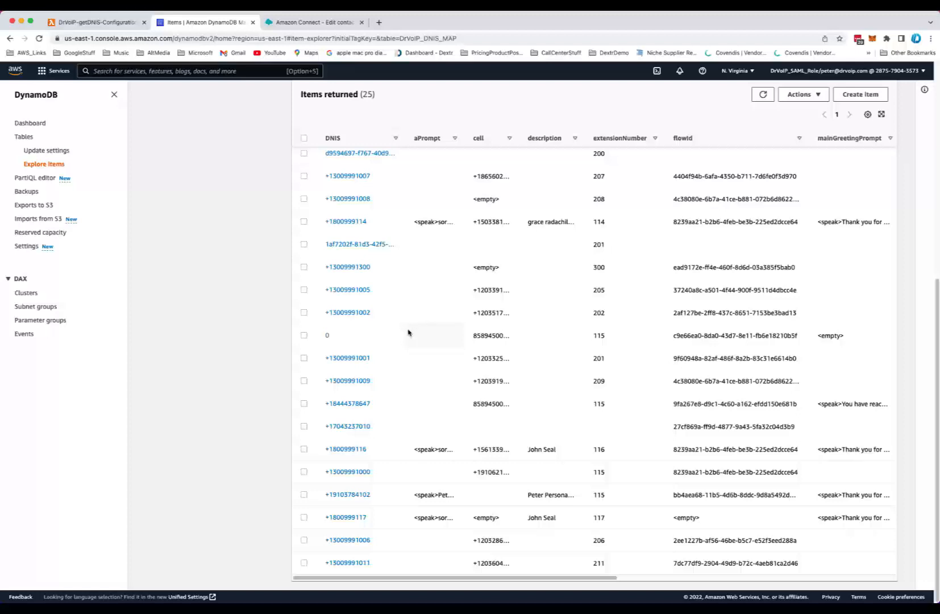
click(348, 404)
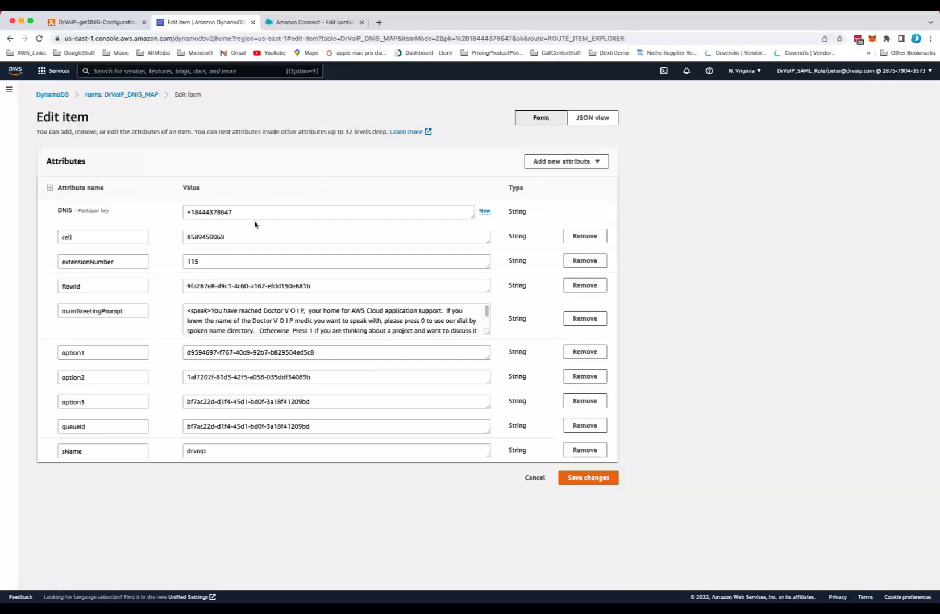
Examine the item's DNIS key, extensionNumber, flowId and mainGreetingPrompt attributes
drag(77, 212, 120, 213)
drag(250, 210, 146, 208)
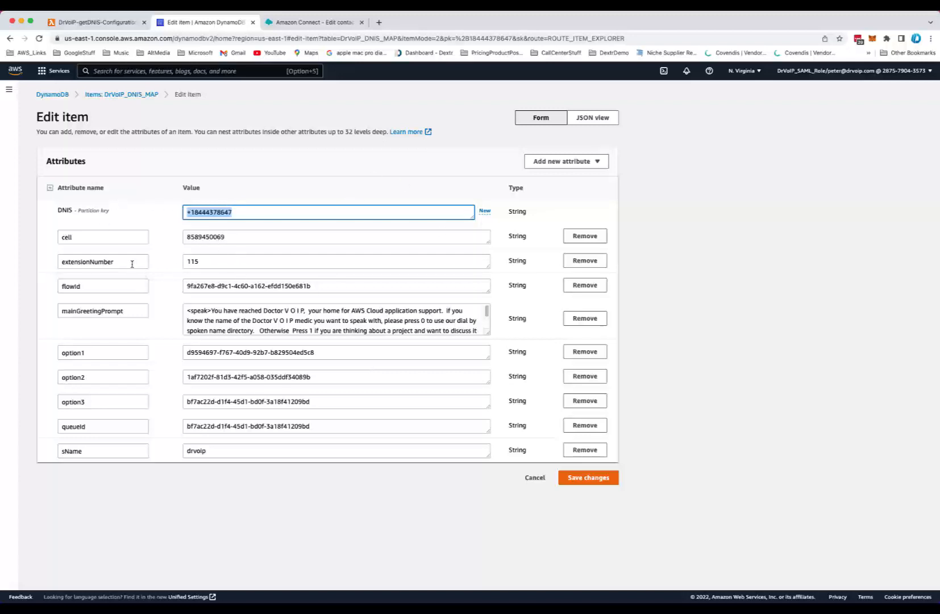
drag(133, 263, 31, 262)
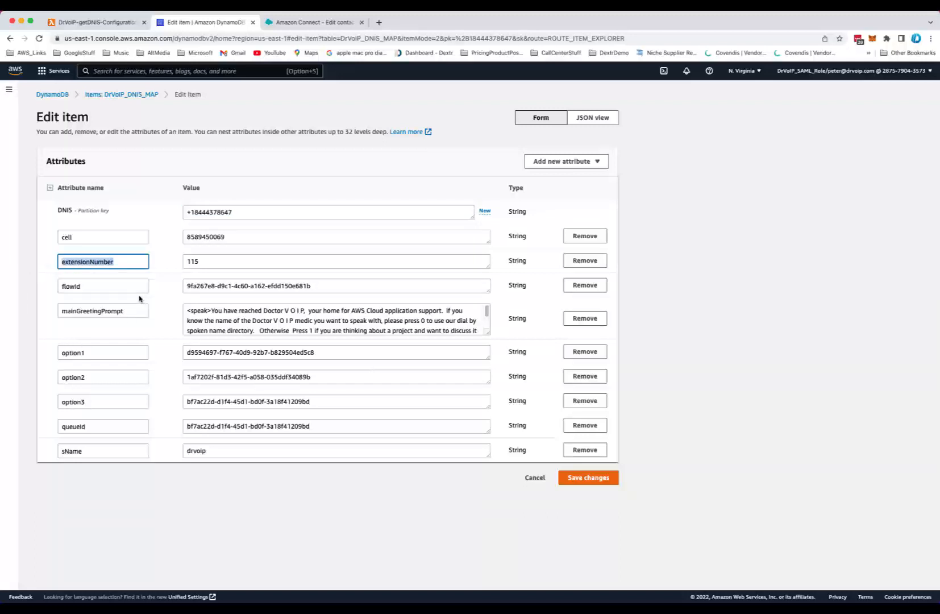
drag(130, 288, 54, 287)
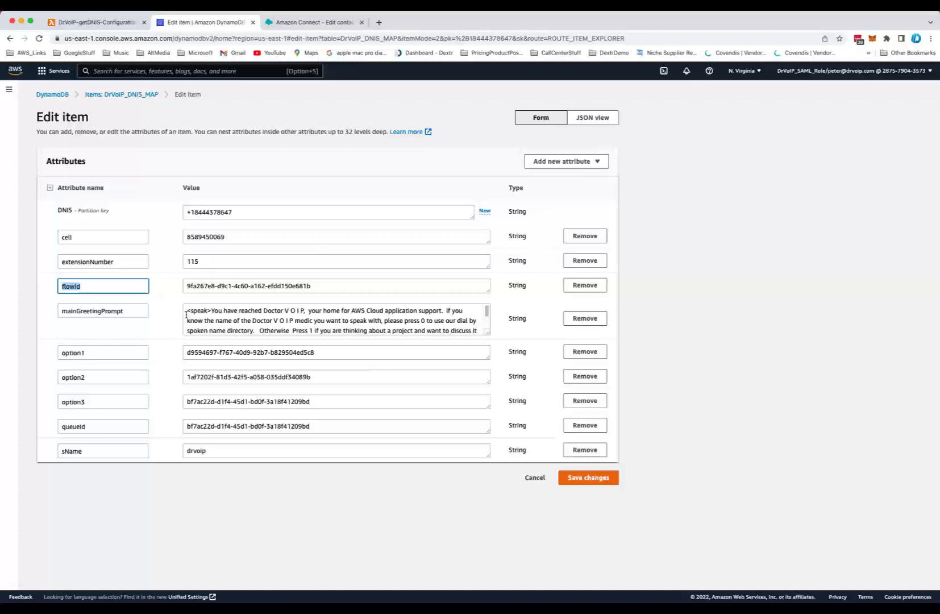
drag(187, 310, 476, 334)
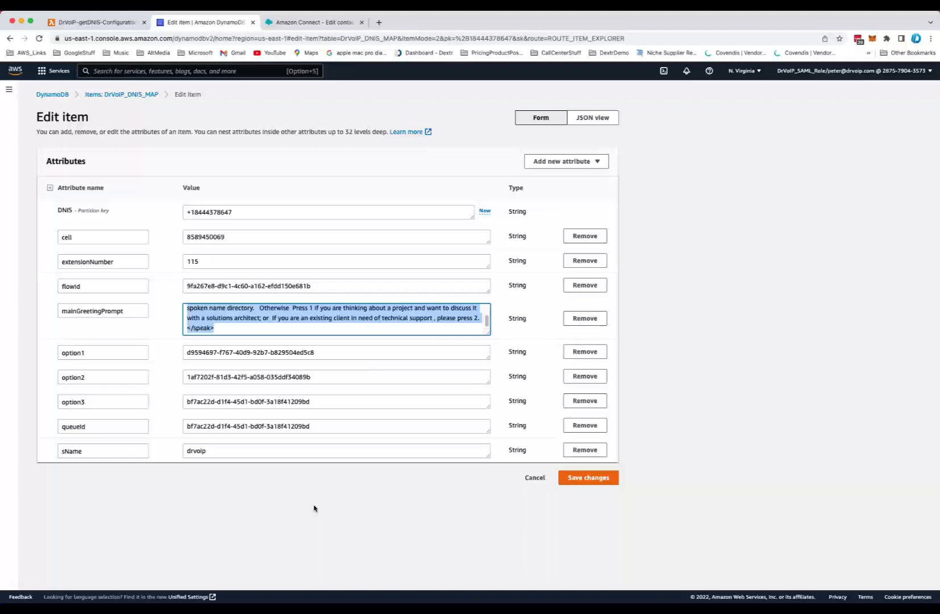
click(392, 533)
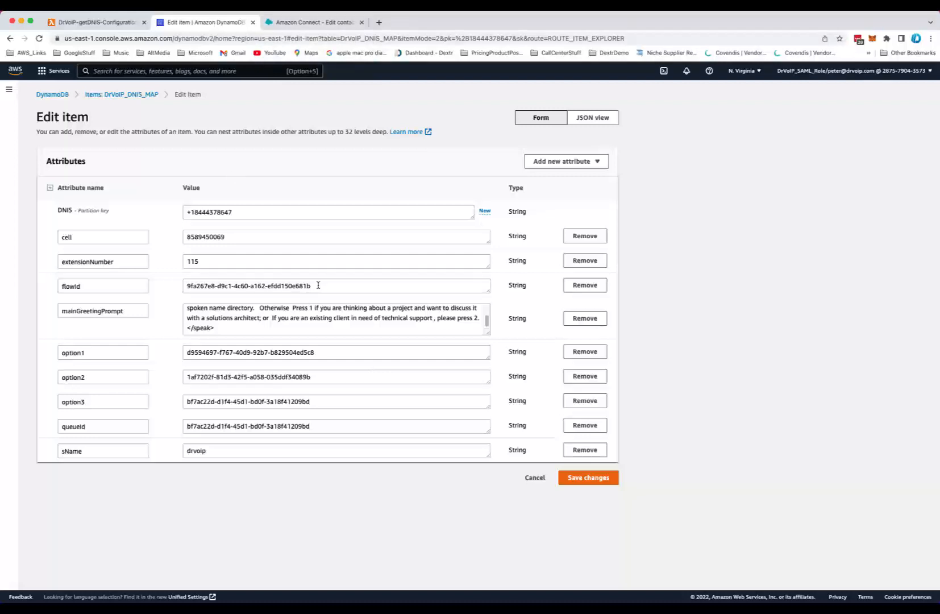
drag(318, 285, 185, 285)
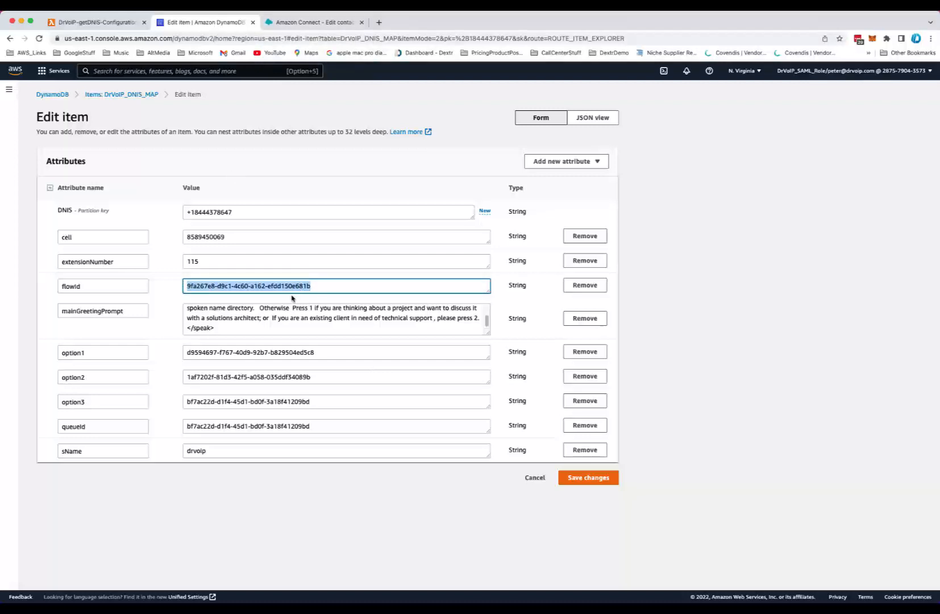
Return to the -DNISCONFIG flow in Amazon Connect and show its additional flow information with the ARN
click(298, 23)
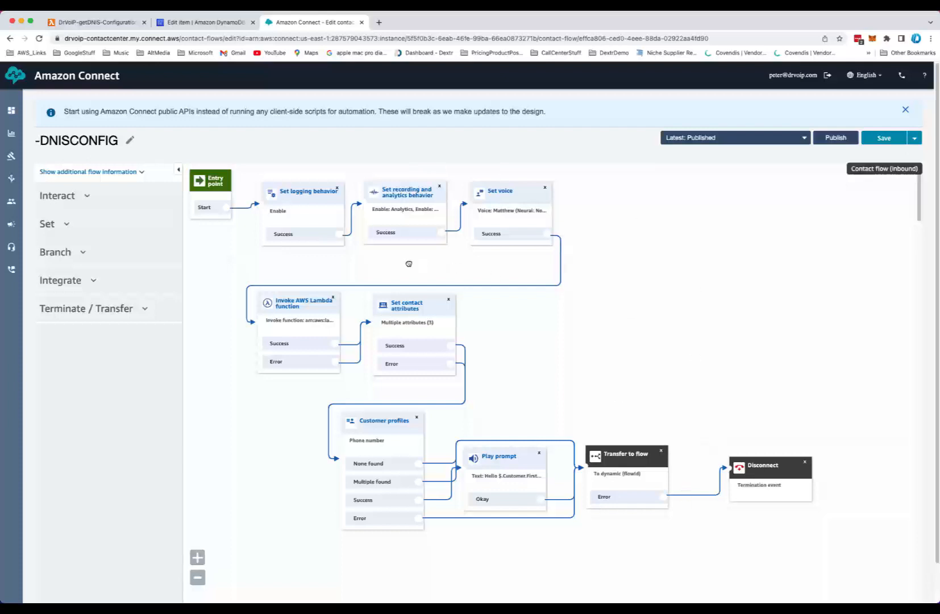
click(74, 177)
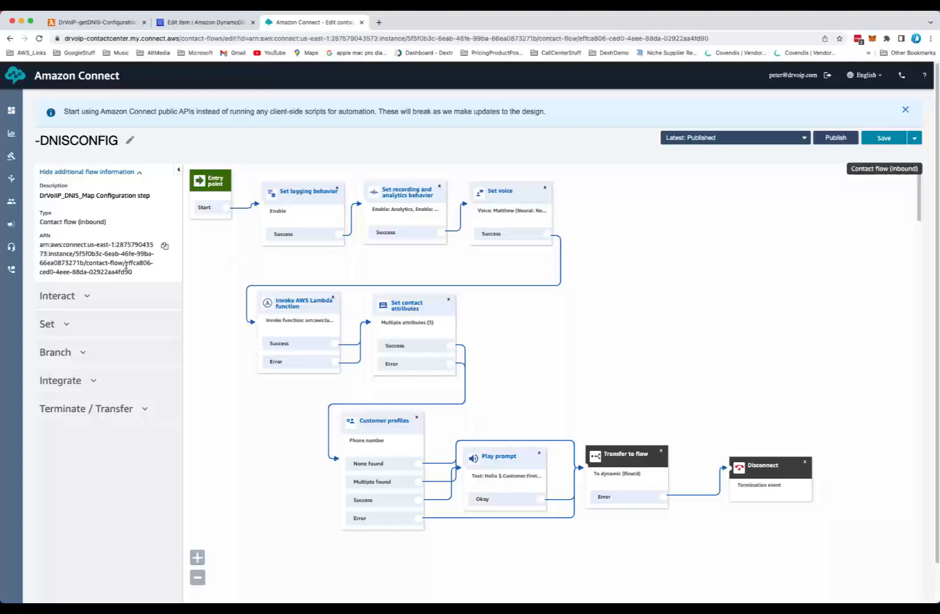
Highlight the flow ID at the end of the -DNISCONFIG flow's ARN, followed by the complete ARN
drag(125, 264, 167, 268)
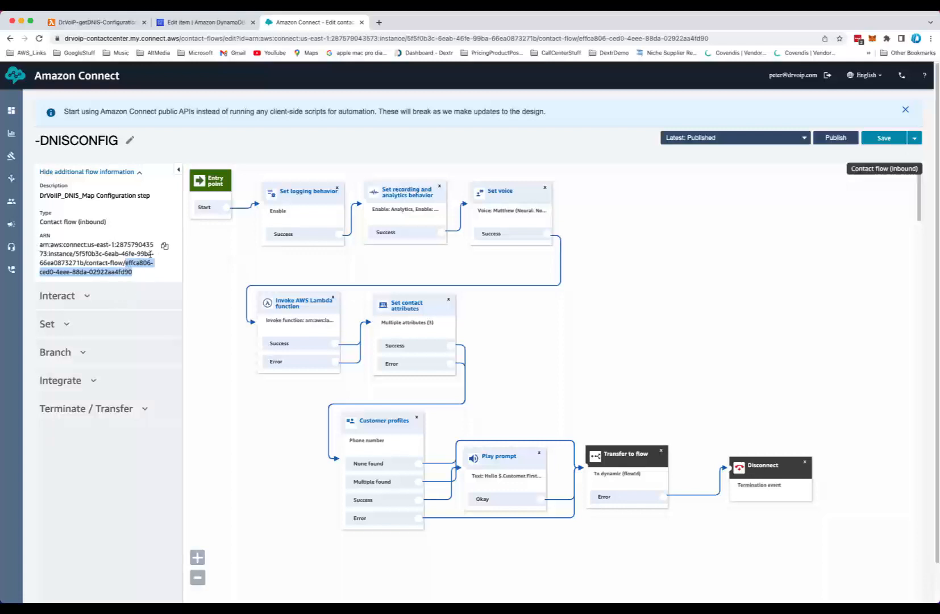
click(39, 246)
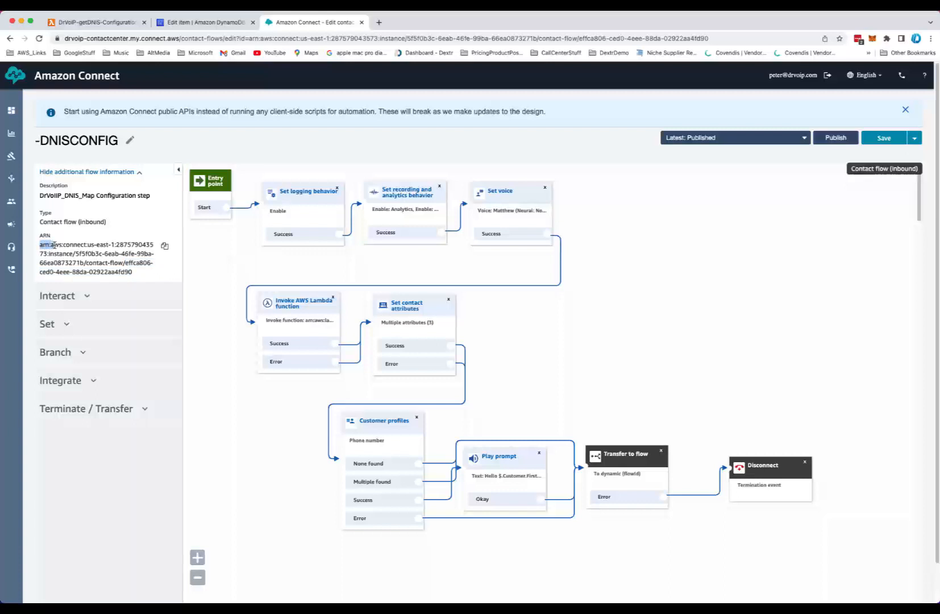
drag(54, 245, 141, 311)
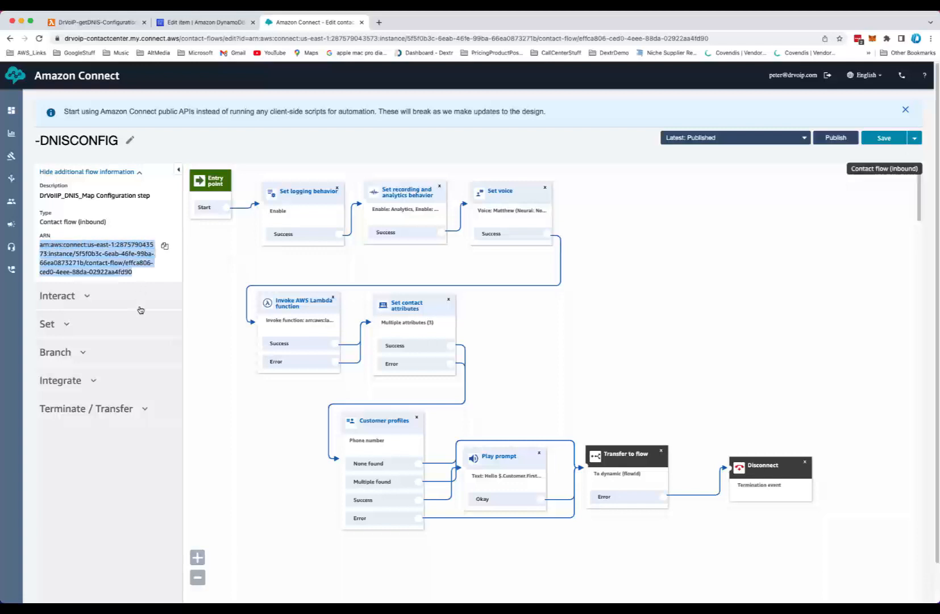
click(154, 220)
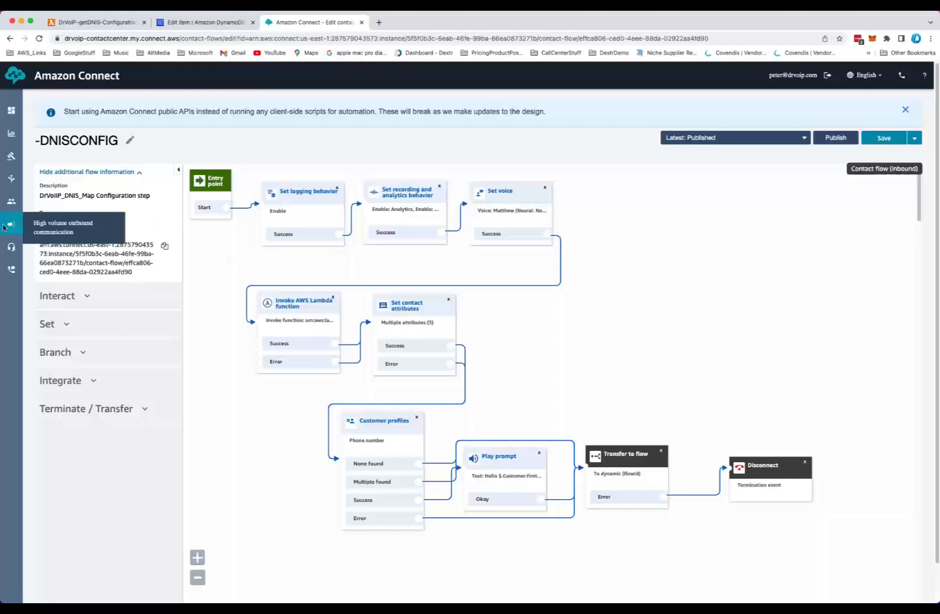
Open the Amazon Connect list of contact flows and look through its names and descriptions
mouse_move(11, 178)
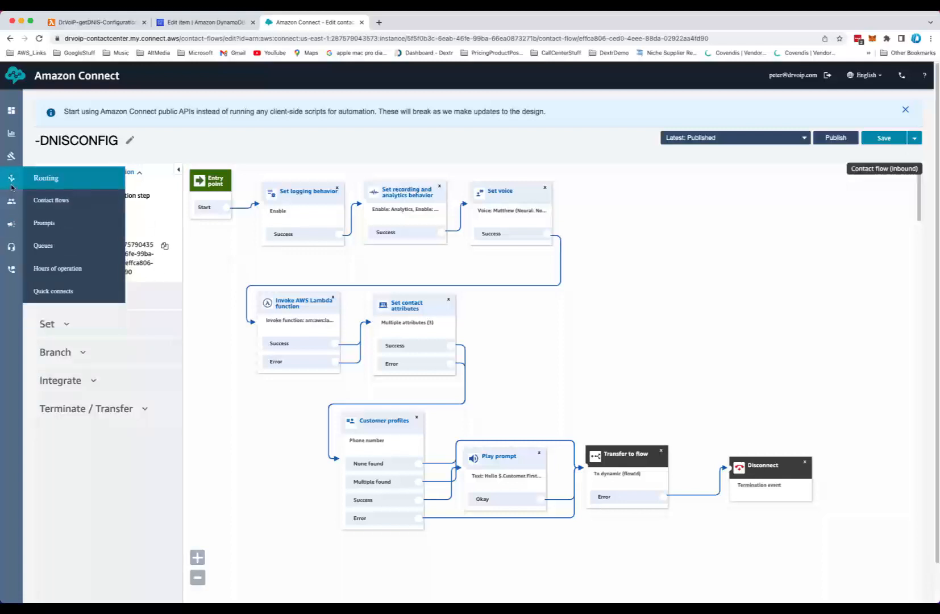
click(46, 200)
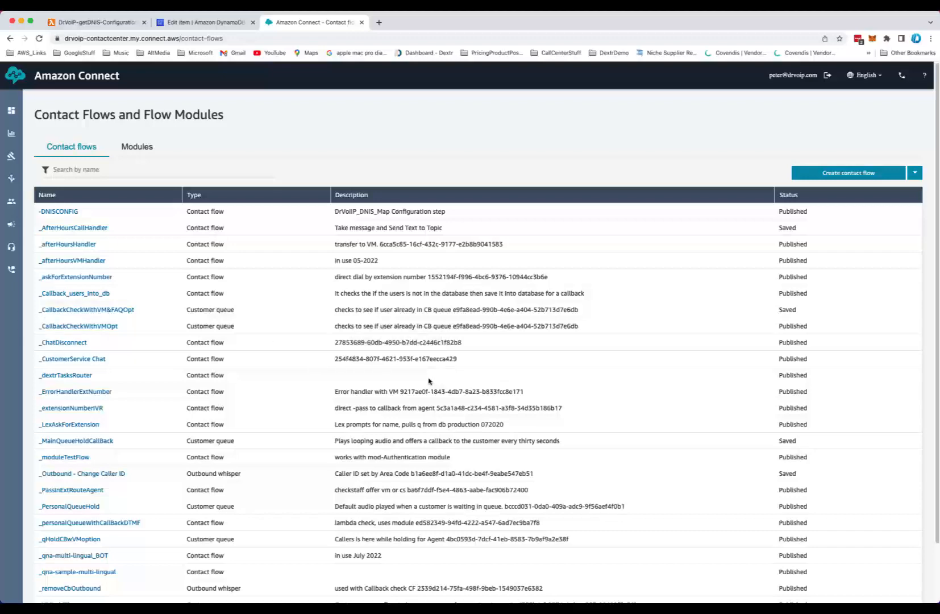
scroll(426, 375, down, 1)
scroll(428, 380, down, 1)
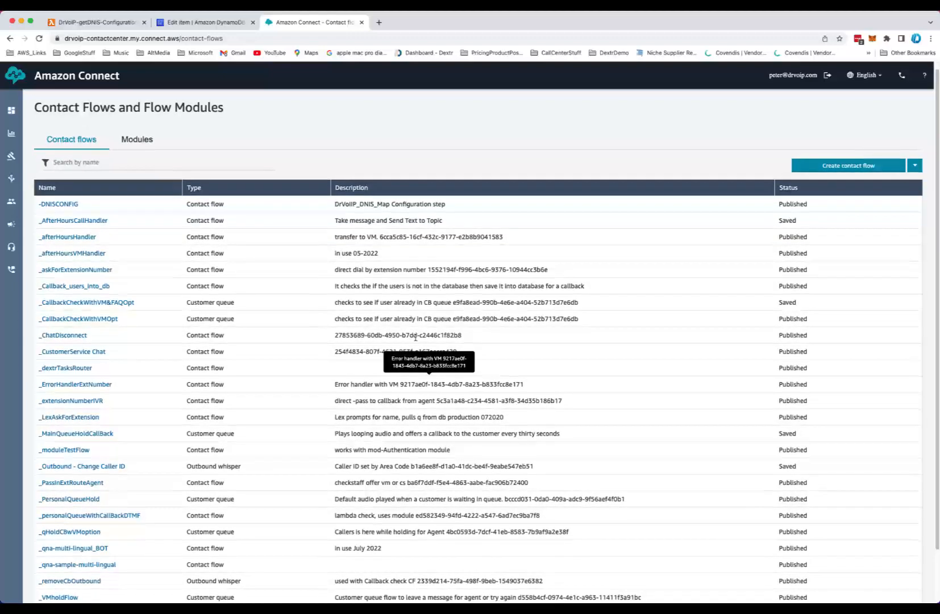
Check the flowId value in the DrVoIP_DNIS_MAP item in DynamoDB and return to the contact flow list
click(94, 22)
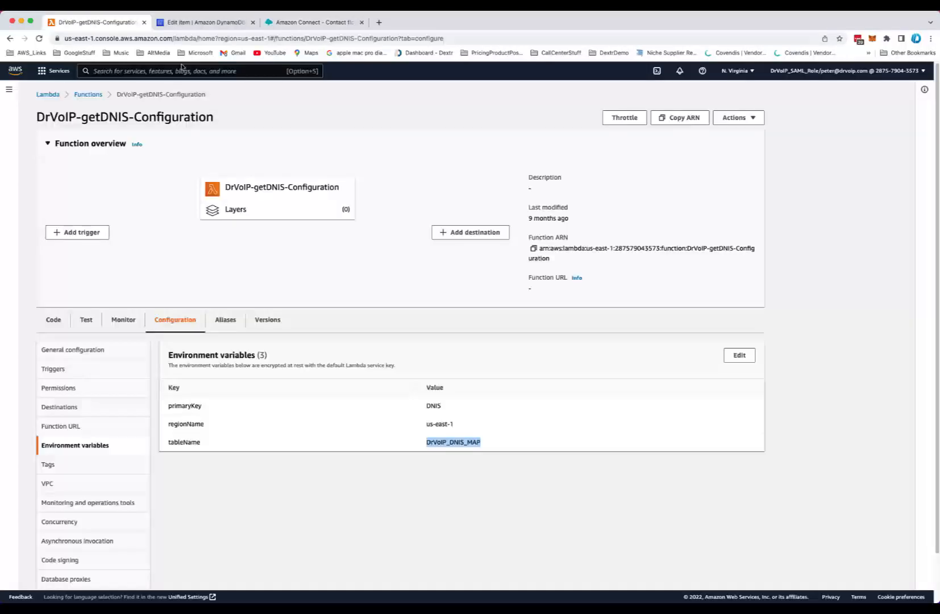
click(206, 26)
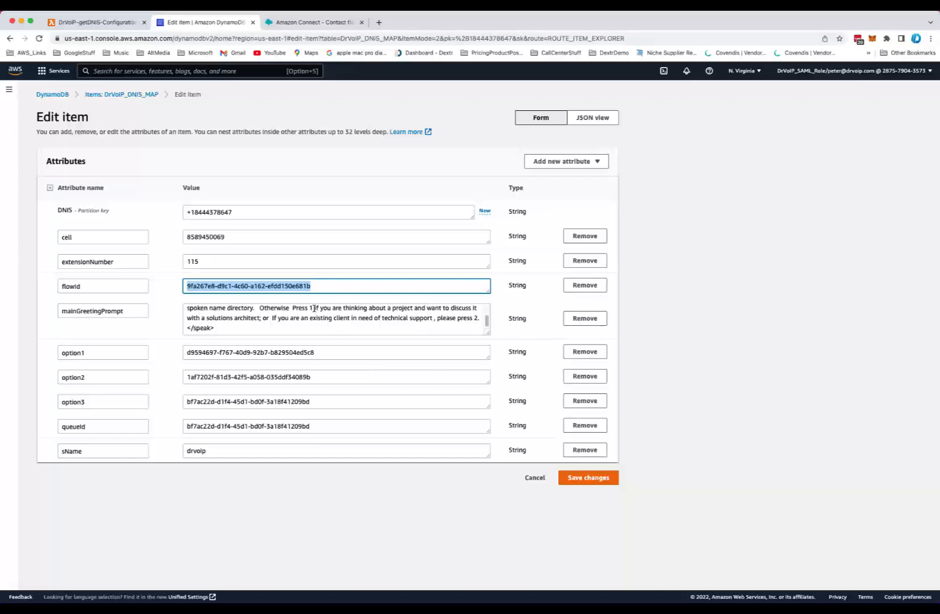
click(282, 22)
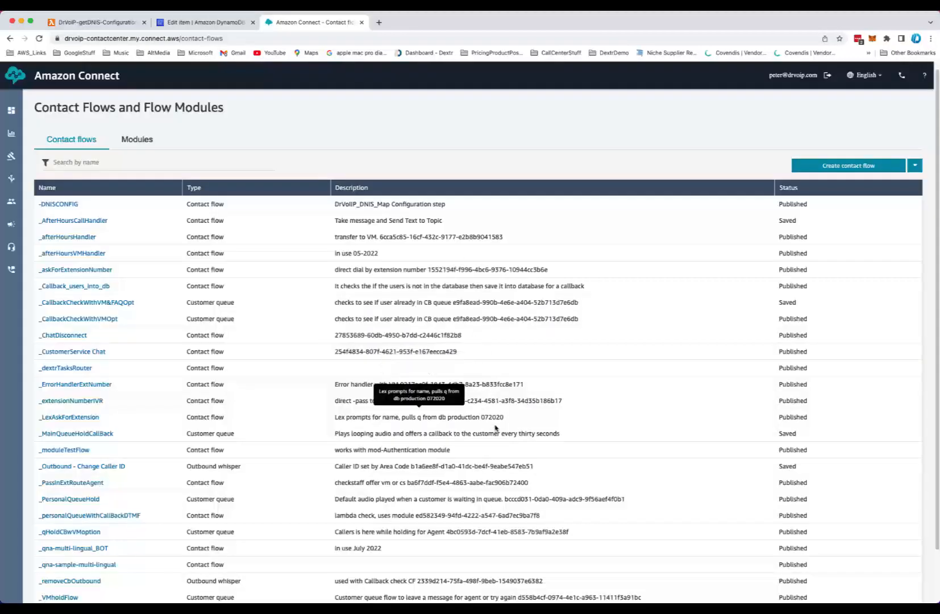
Find the _Xfer_IVR contact flow on the second page of the list by its flow ID and open it
scroll(565, 435, down, 2)
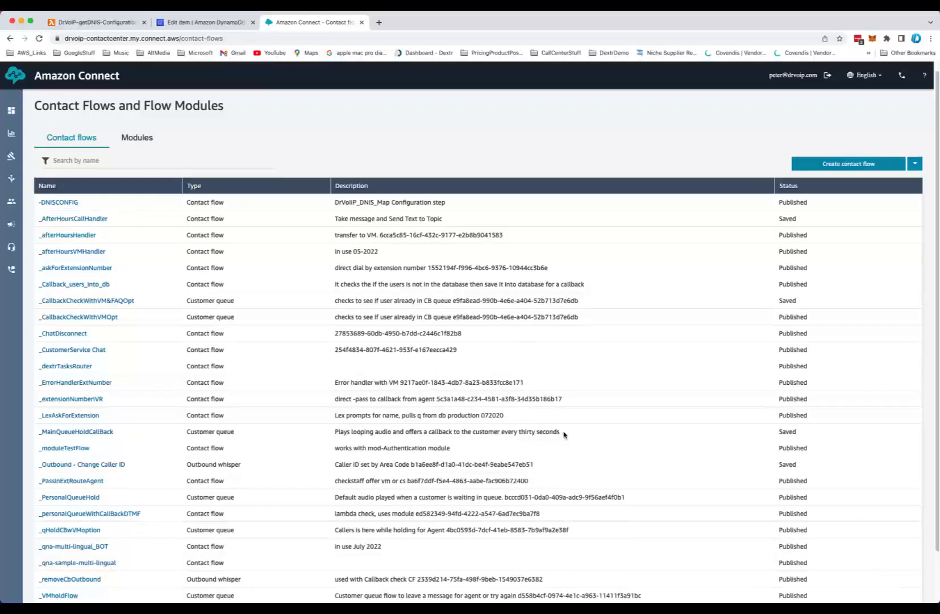
scroll(565, 434, down, 3)
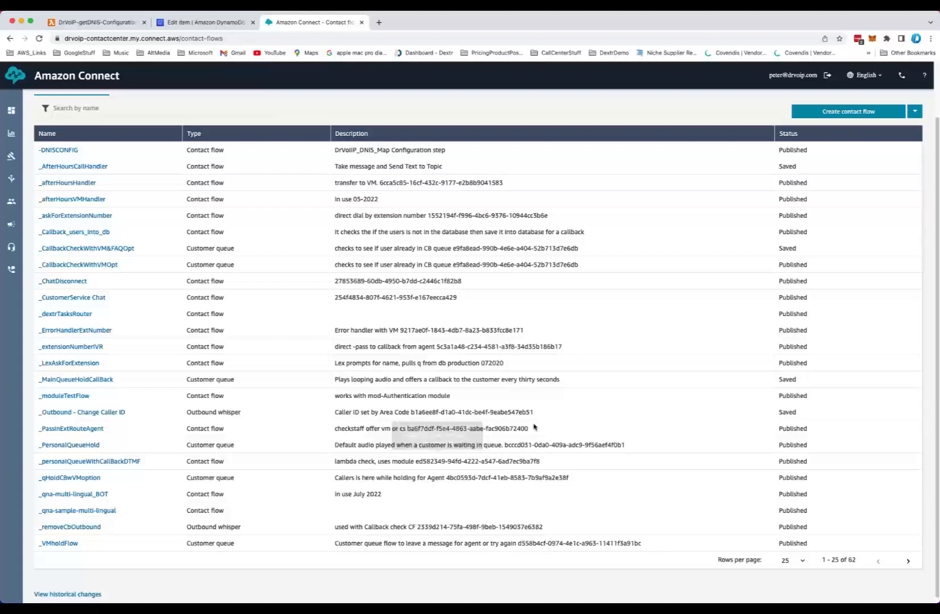
scroll(522, 372, up, 1)
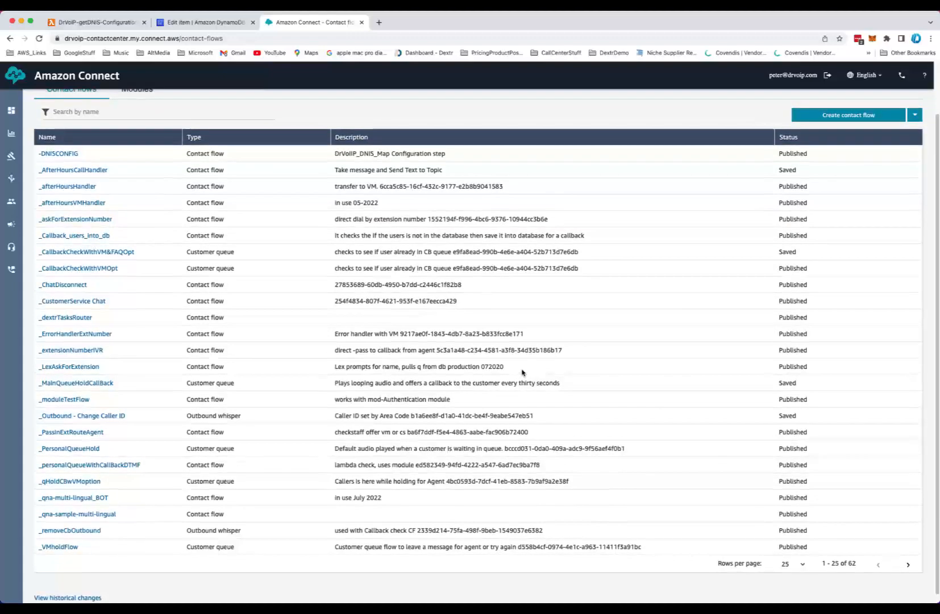
scroll(521, 372, down, 1)
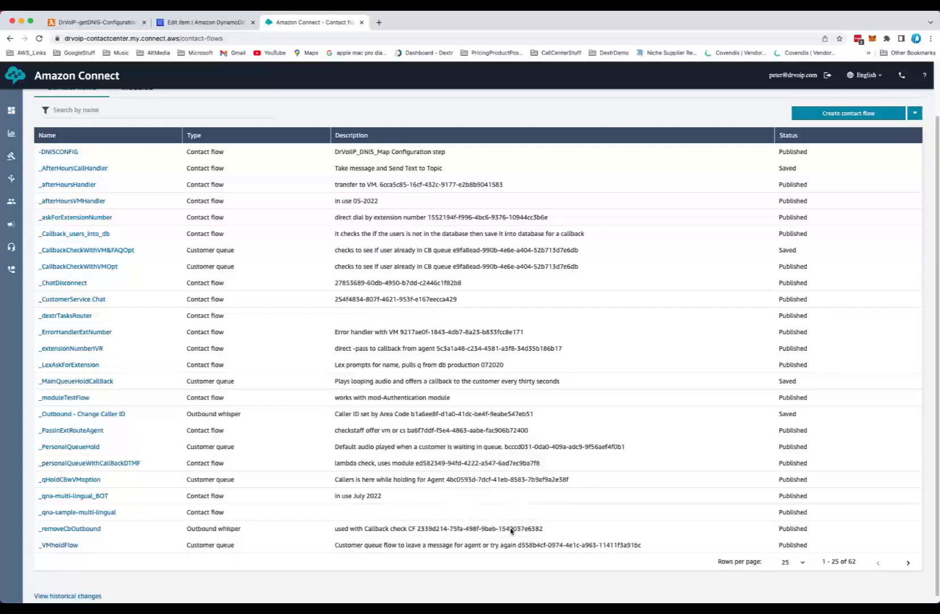
scroll(510, 529, down, 1)
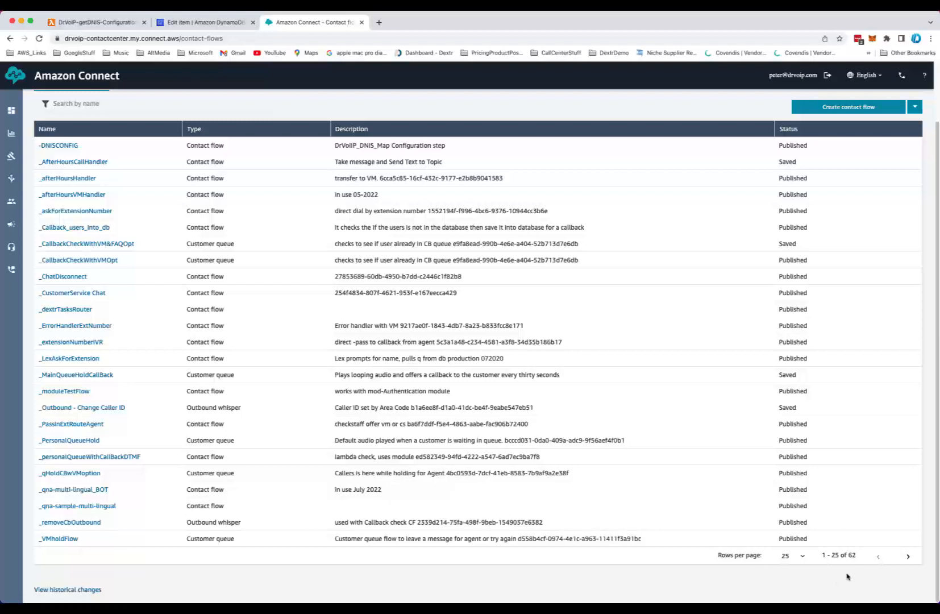
click(908, 557)
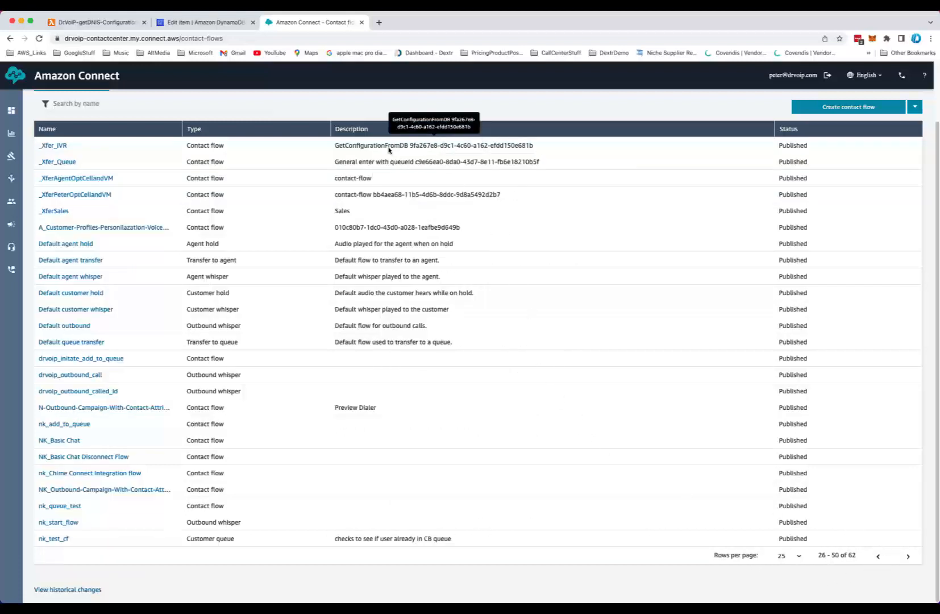
click(55, 147)
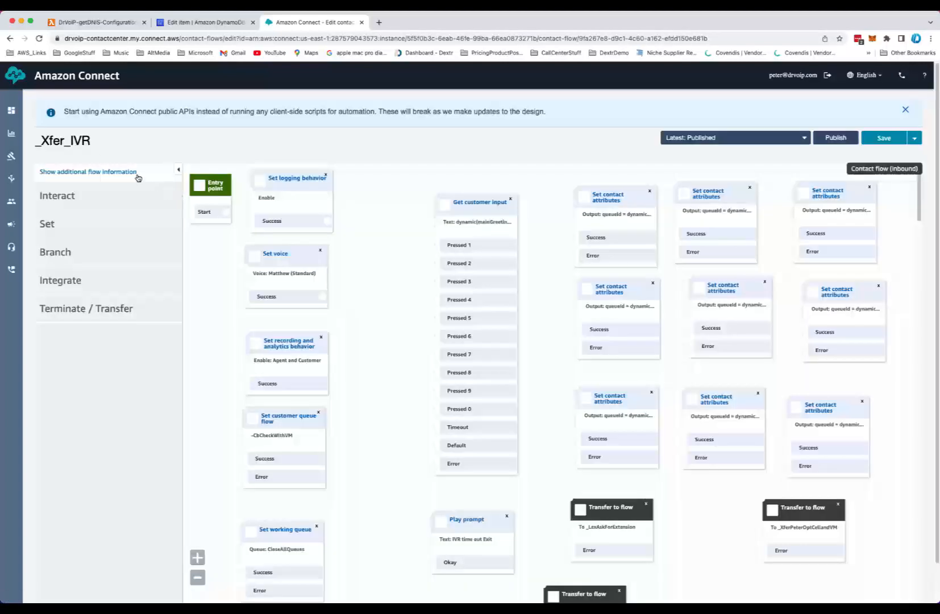
Show the _Xfer_IVR flow's additional information with its ARN and look at the extra save, export and import options
click(117, 172)
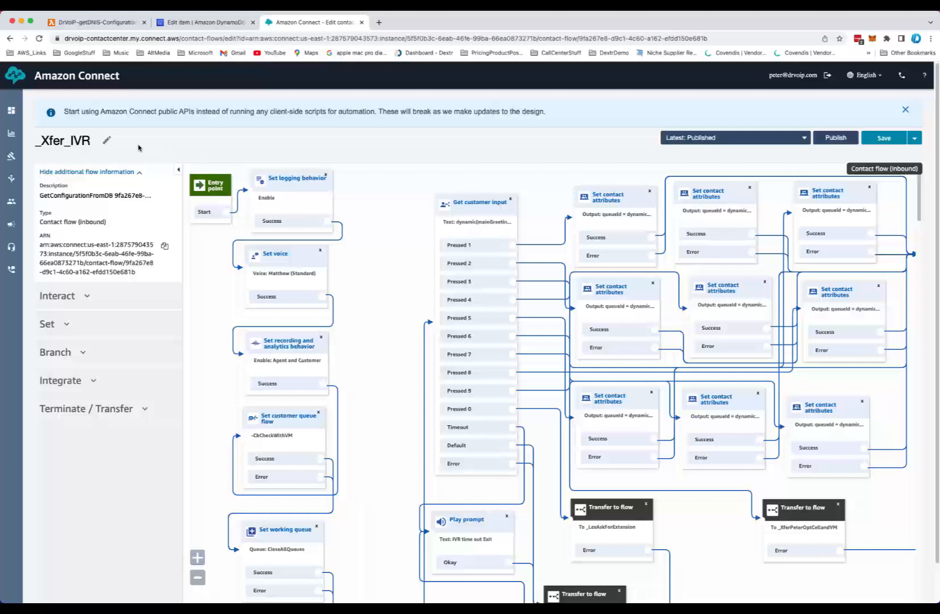
mouse_move(316, 324)
click(915, 138)
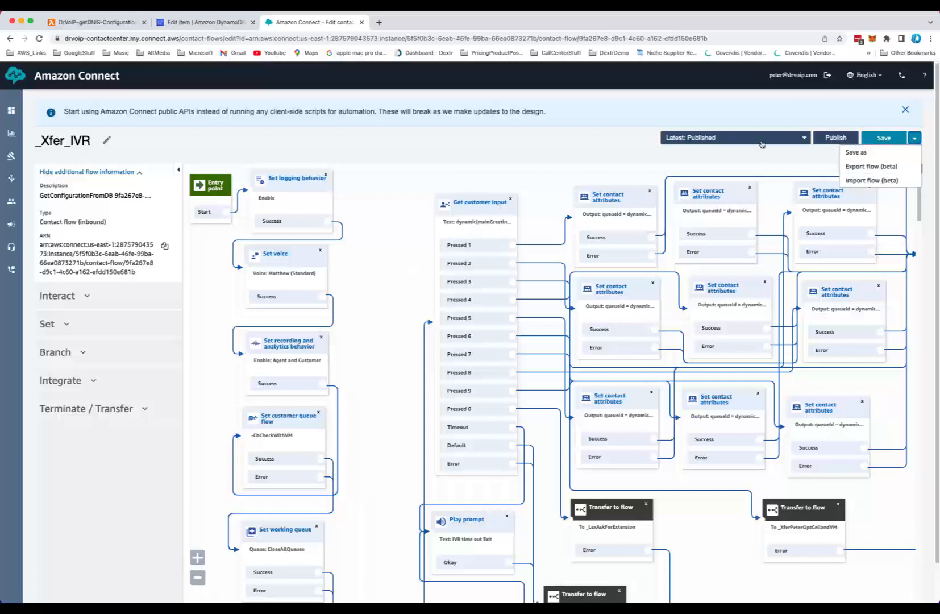
click(504, 150)
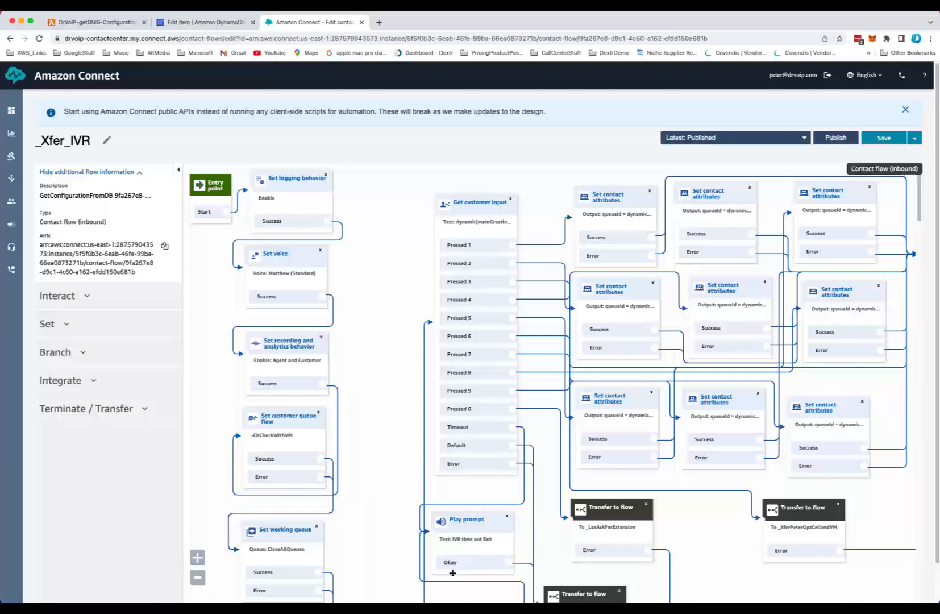
Review the Get customer input block's mainGreetingPrompt attribute, timeout and DTMF options, and close it without changes
click(488, 210)
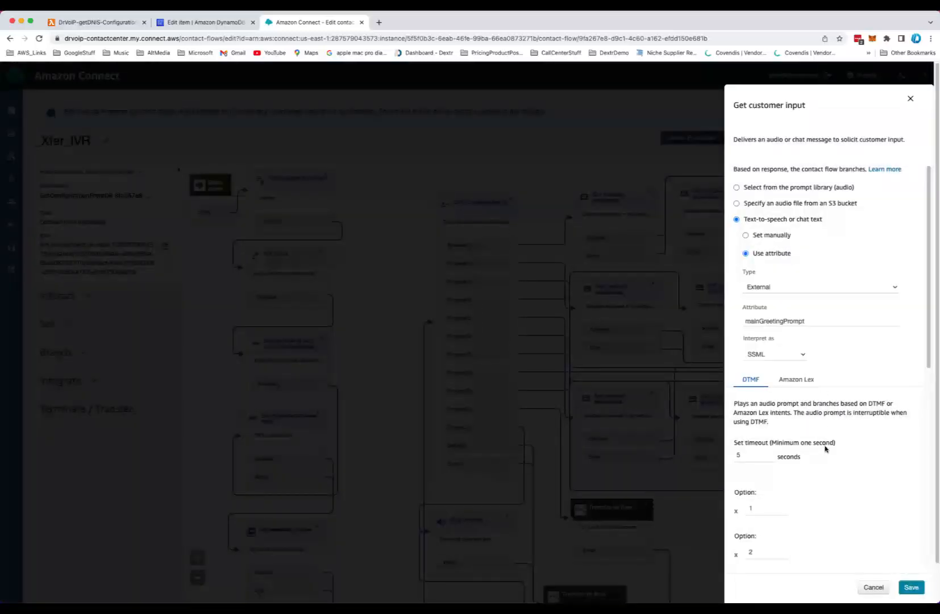
scroll(825, 449, down, 2)
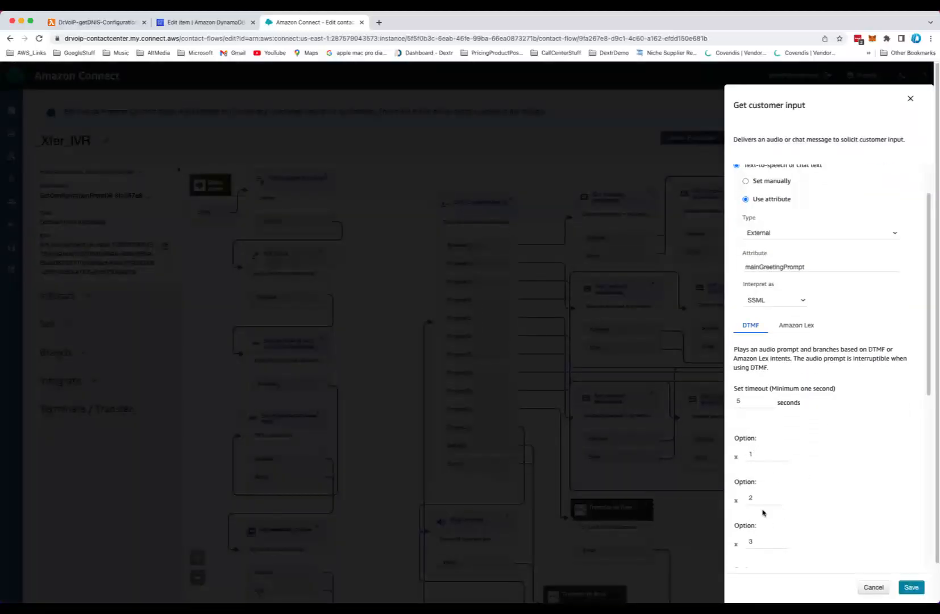
scroll(768, 550, down, 3)
scroll(768, 549, up, 4)
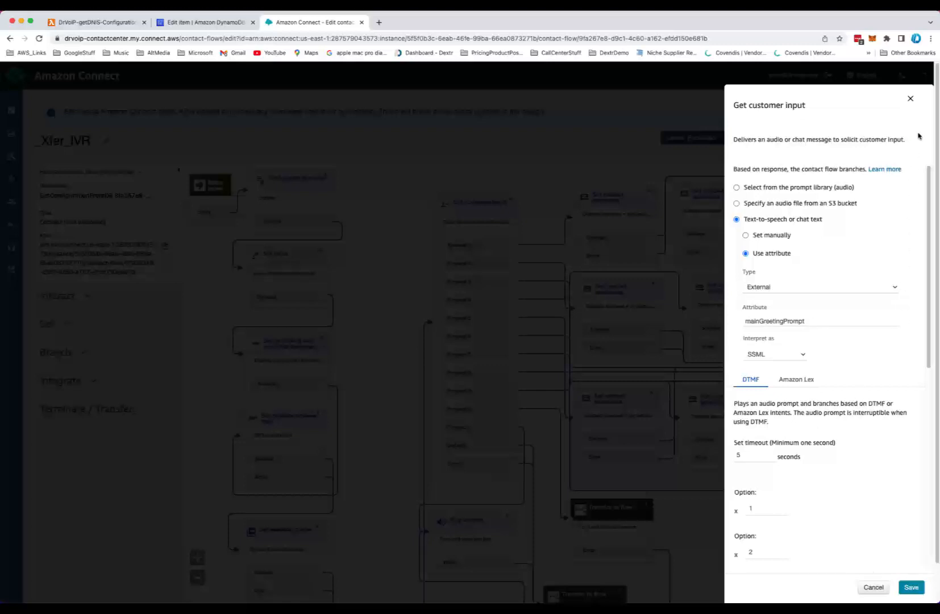
click(911, 101)
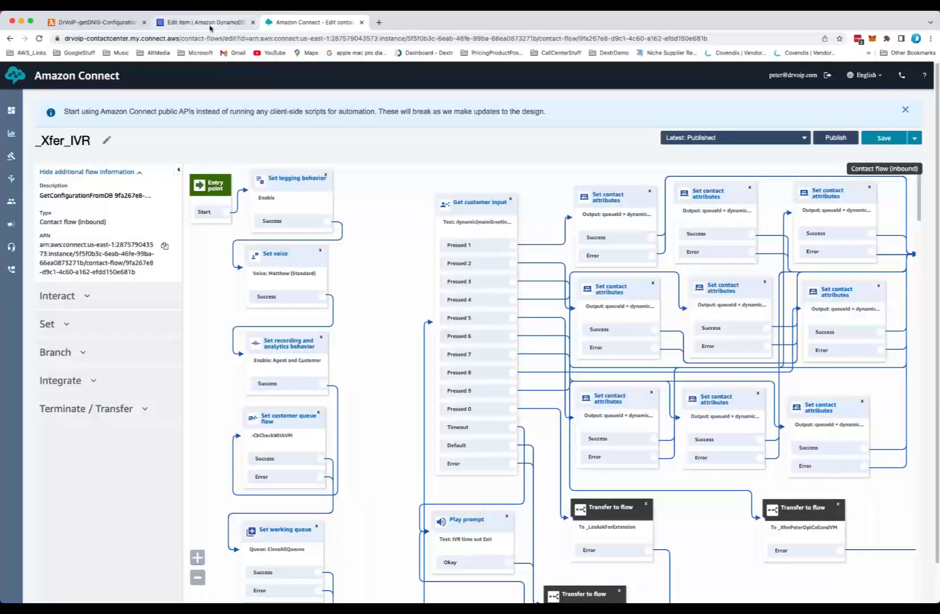
Switch to the DynamoDB item and highlight the mainGreetingPrompt, option1 and option2 values
click(212, 24)
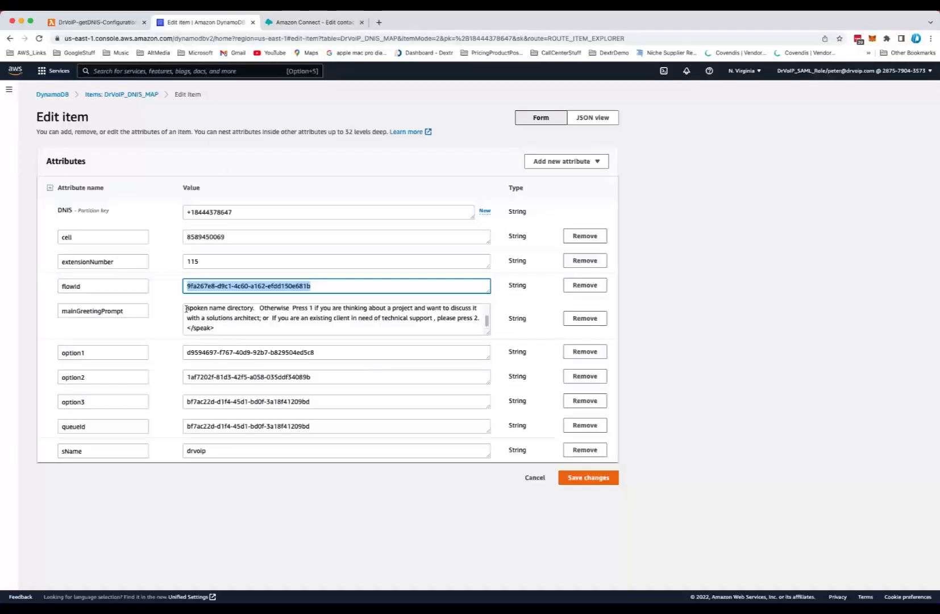
drag(233, 327, 158, 310)
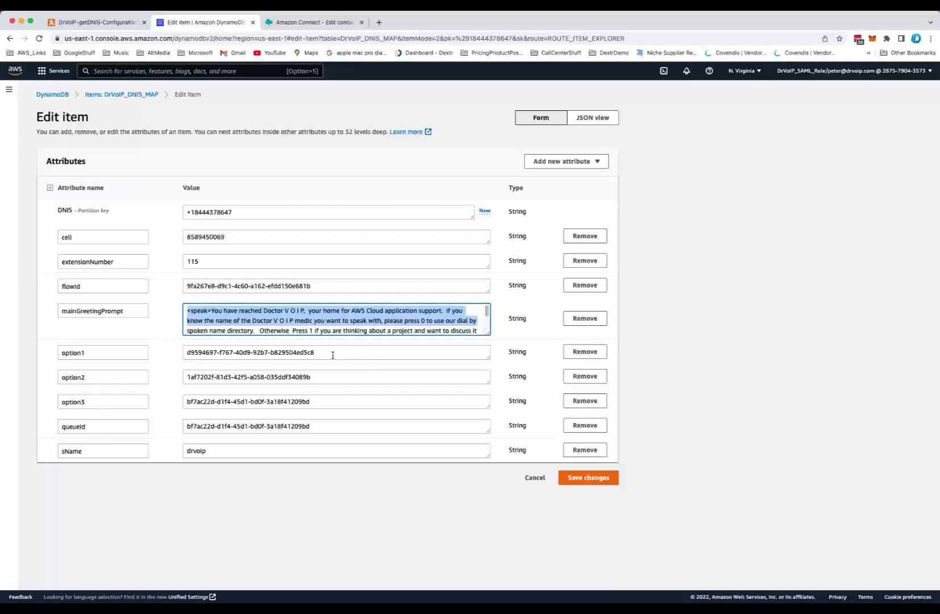
drag(332, 354, 145, 348)
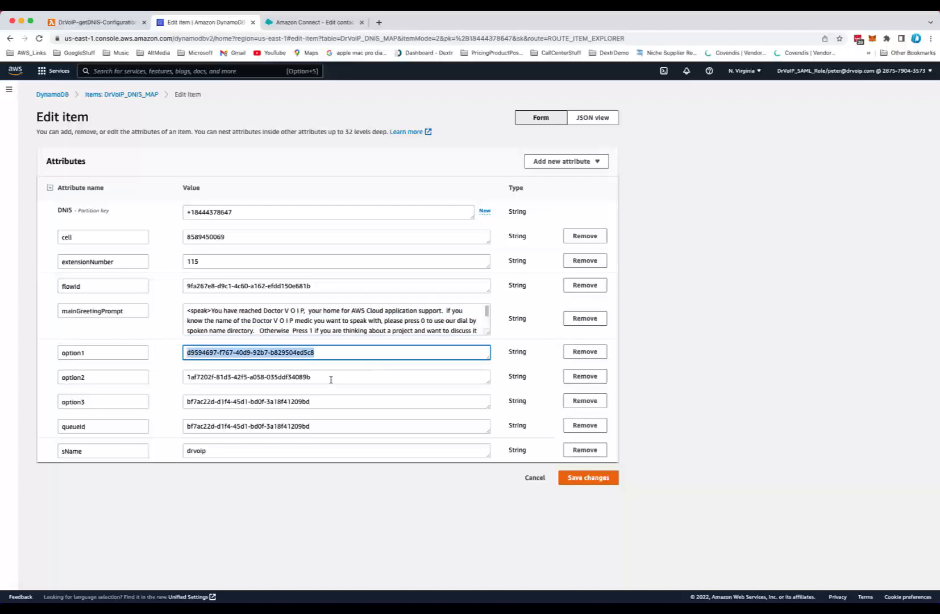
drag(331, 380, 179, 364)
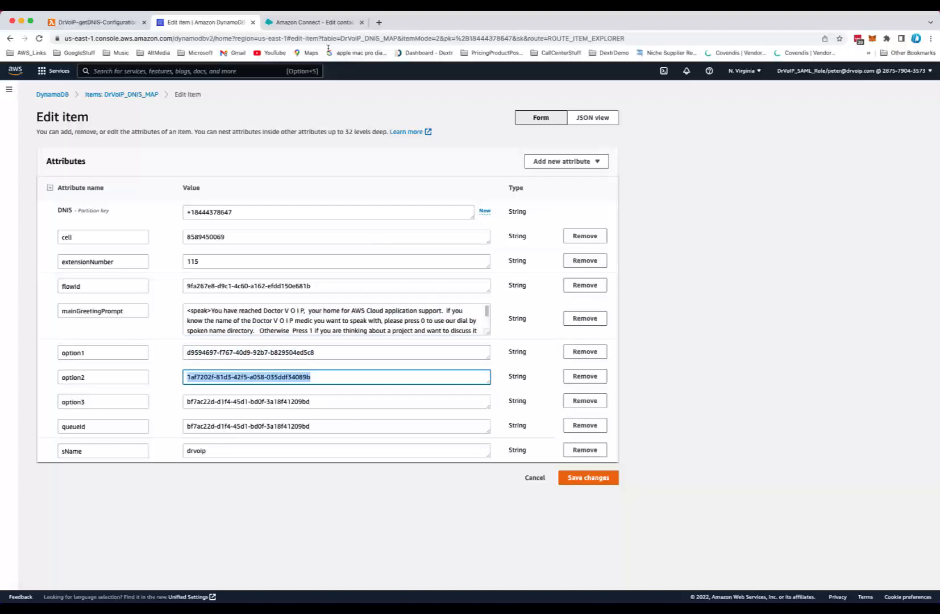
Return to the _Xfer_IVR flow, look over its blocks and open the Set contact attributes block on the Pressed 1 branch
click(316, 23)
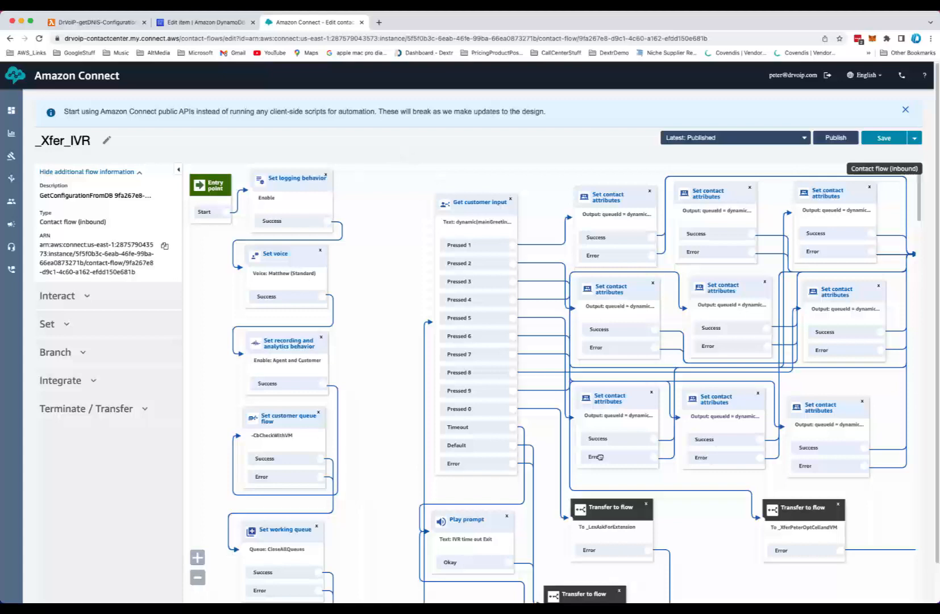
drag(367, 552, 388, 288)
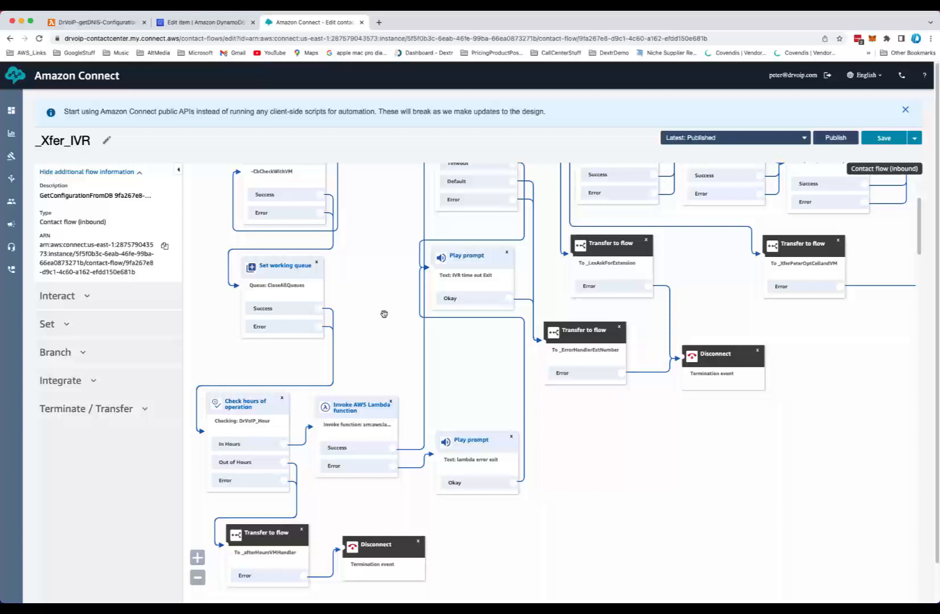
drag(394, 288, 398, 375)
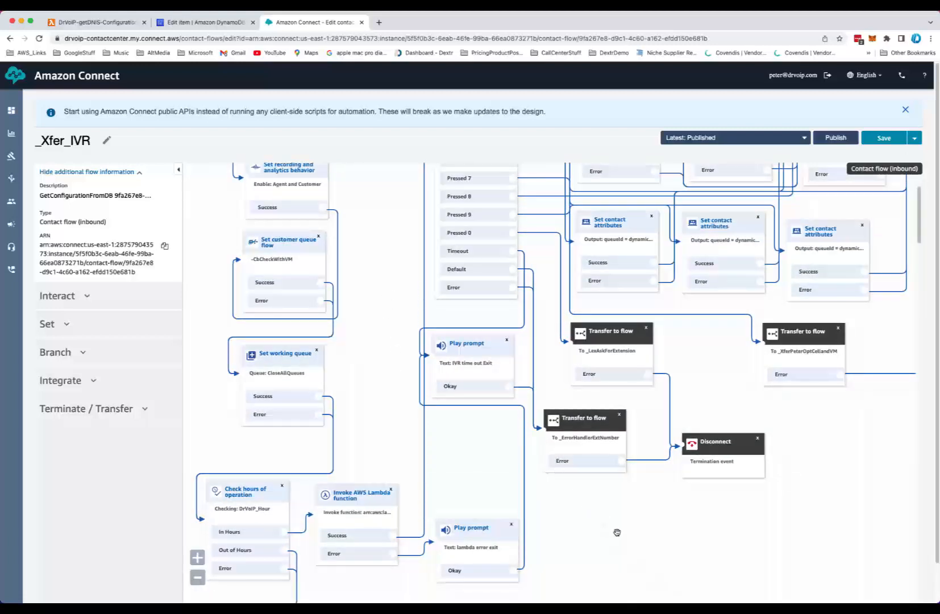
scroll(615, 530, up, 2)
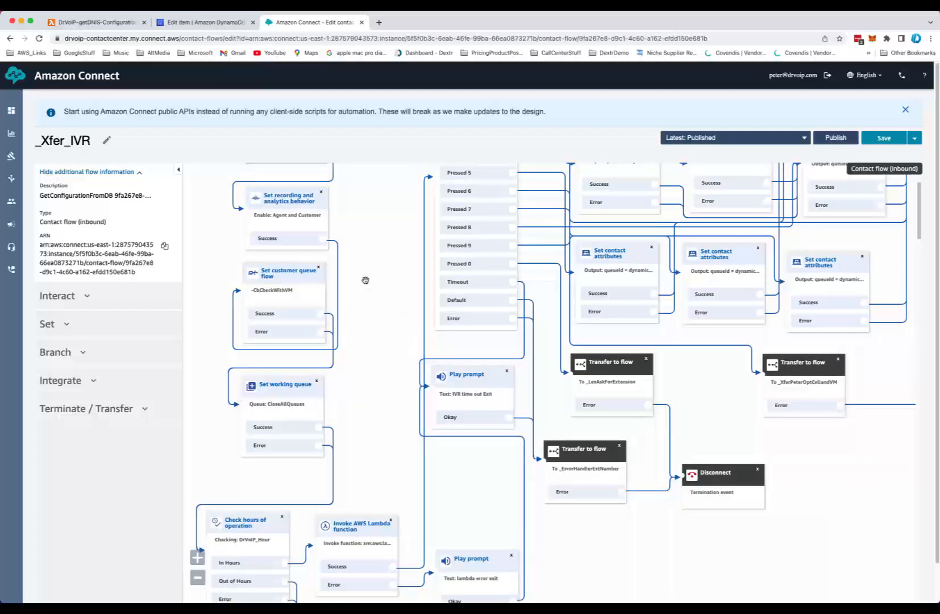
drag(388, 246, 384, 354)
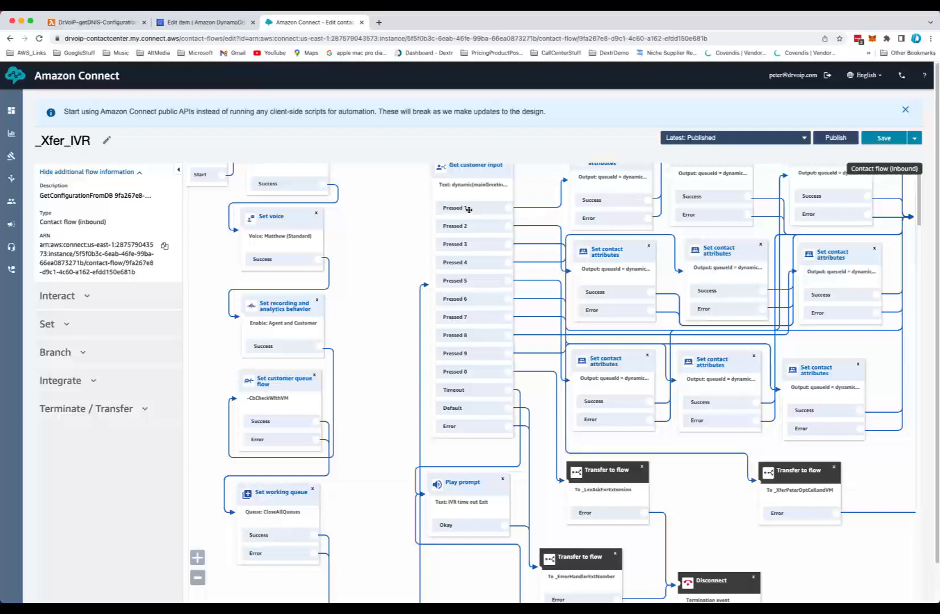
drag(526, 202, 527, 237)
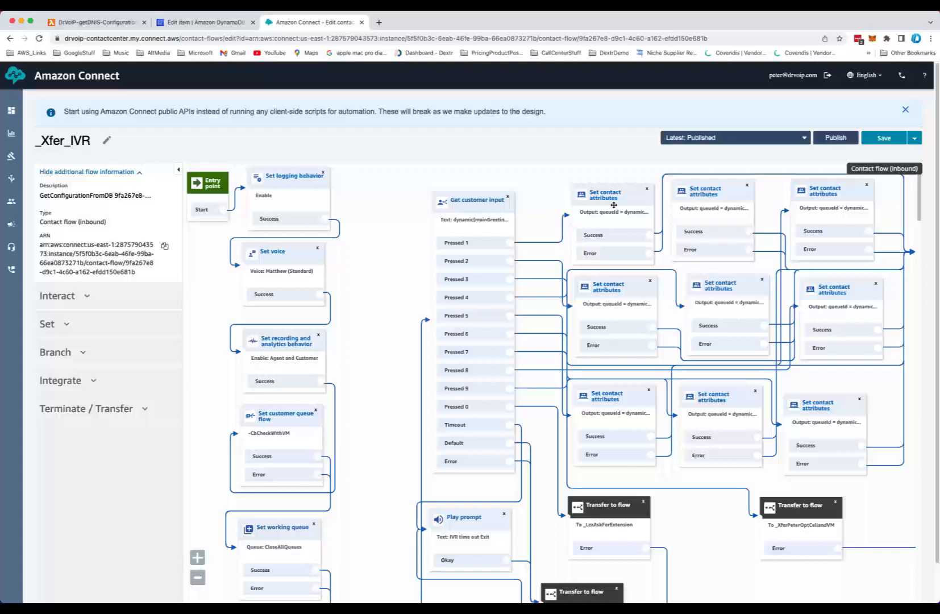
click(614, 204)
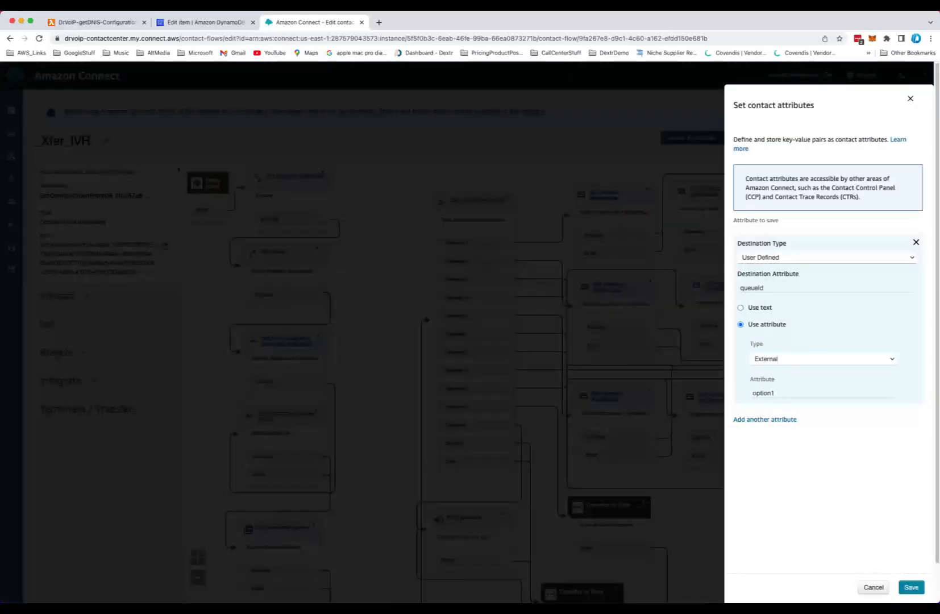
Close the Set contact attributes block without changes and open the _Xfer_Queue flow from the second page of contact flows
click(874, 587)
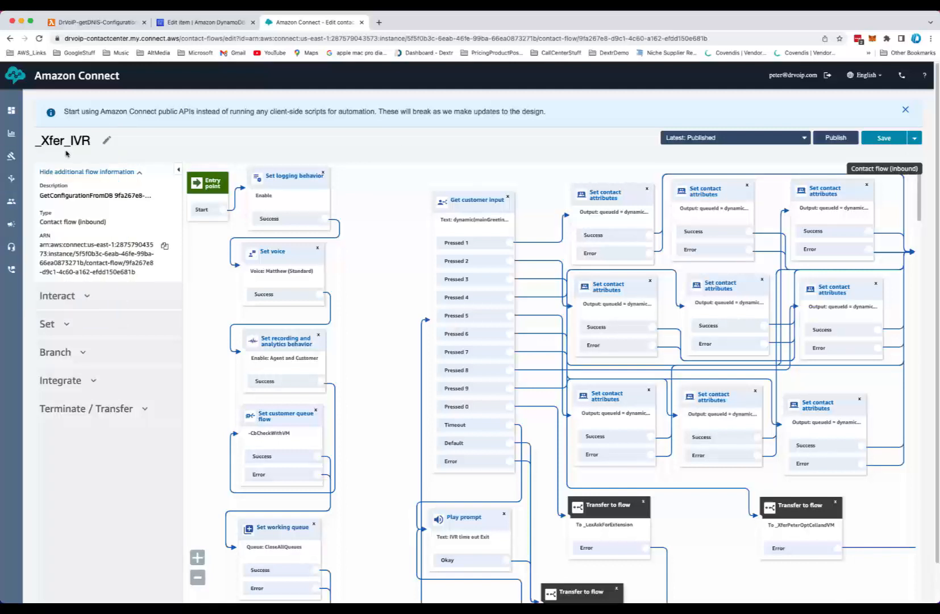
mouse_move(10, 180)
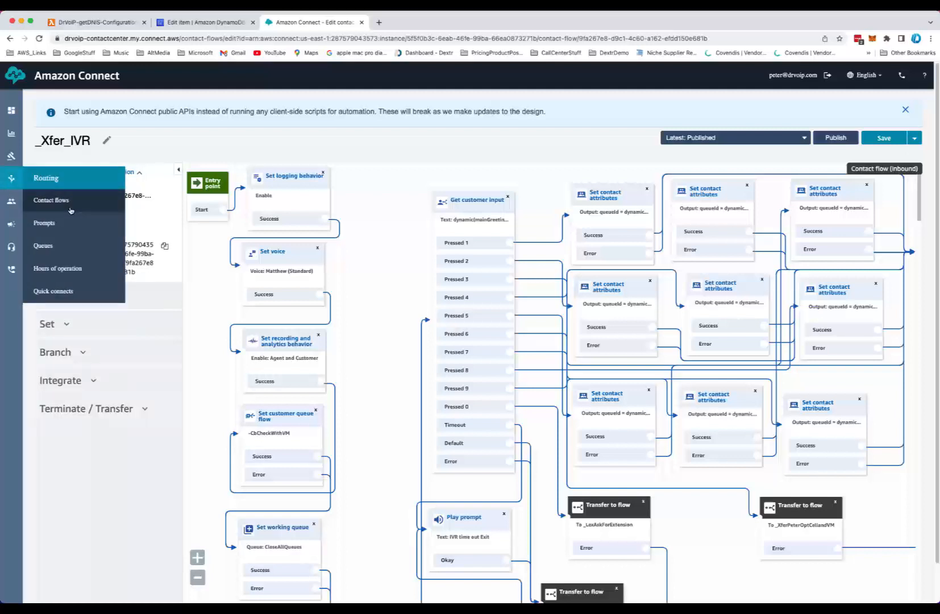
click(54, 201)
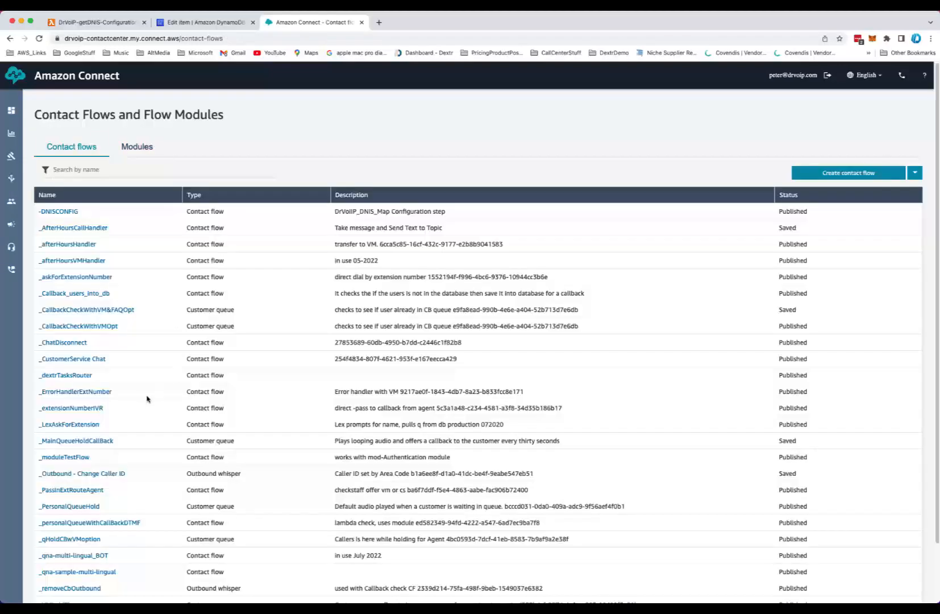
scroll(148, 397, down, 3)
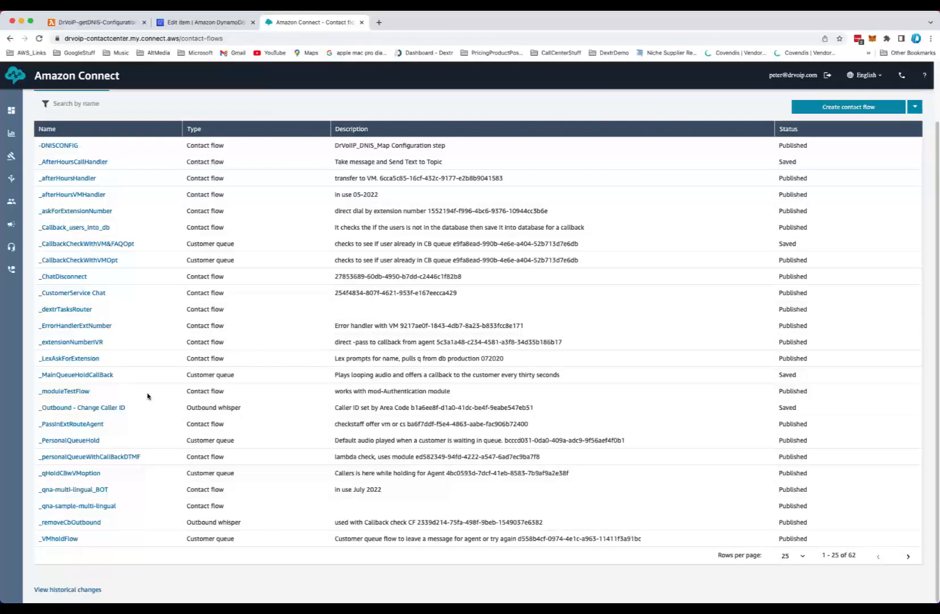
click(908, 556)
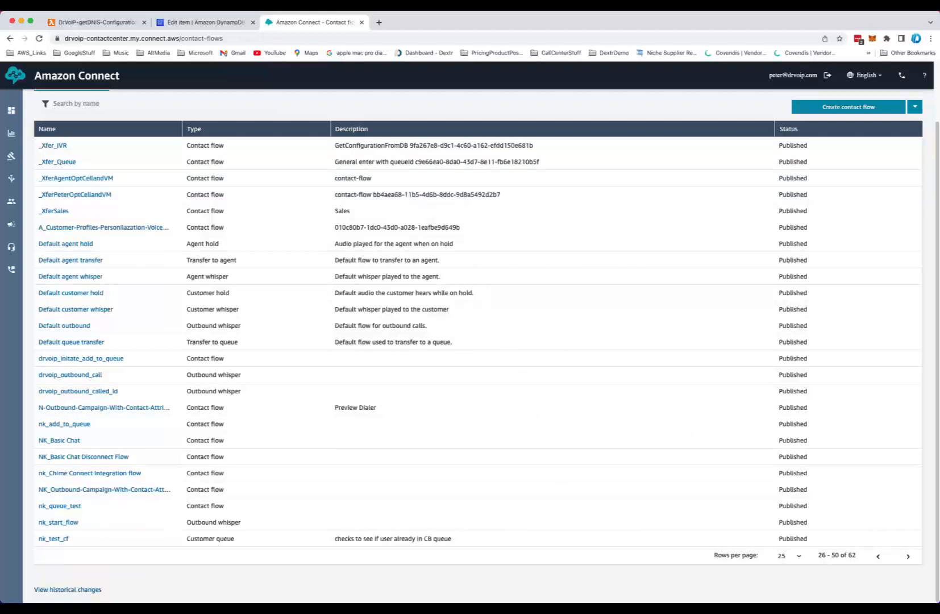
scroll(117, 362, up, 3)
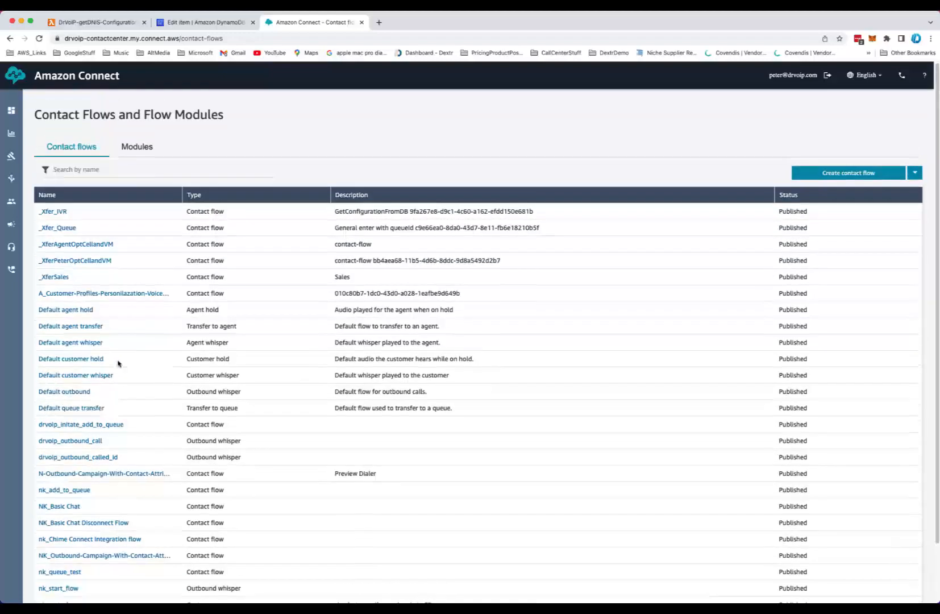
click(59, 229)
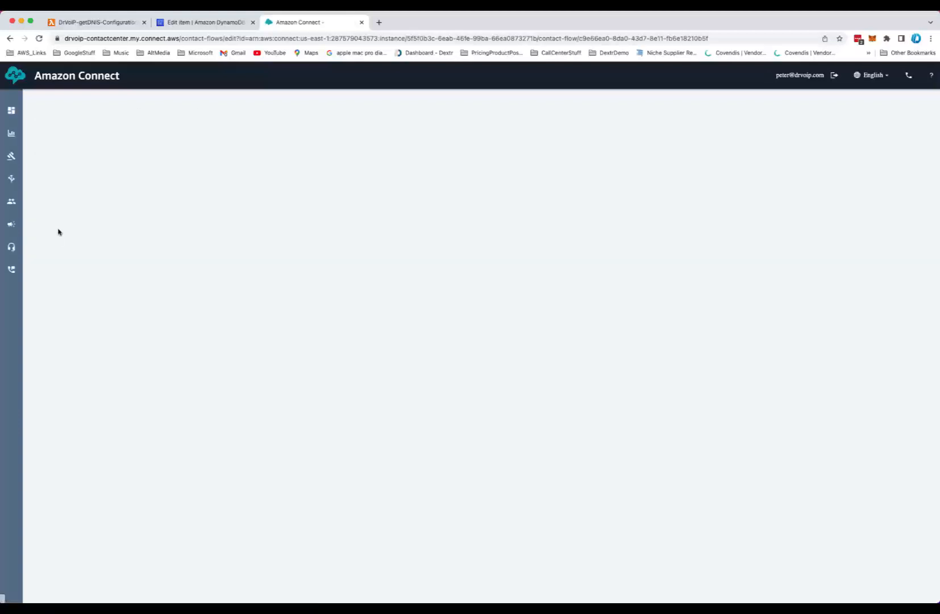
Show the _Xfer_Queue flow's additional information and highlight the contact flow ID at the end of its ARN
scroll(428, 437, down, 3)
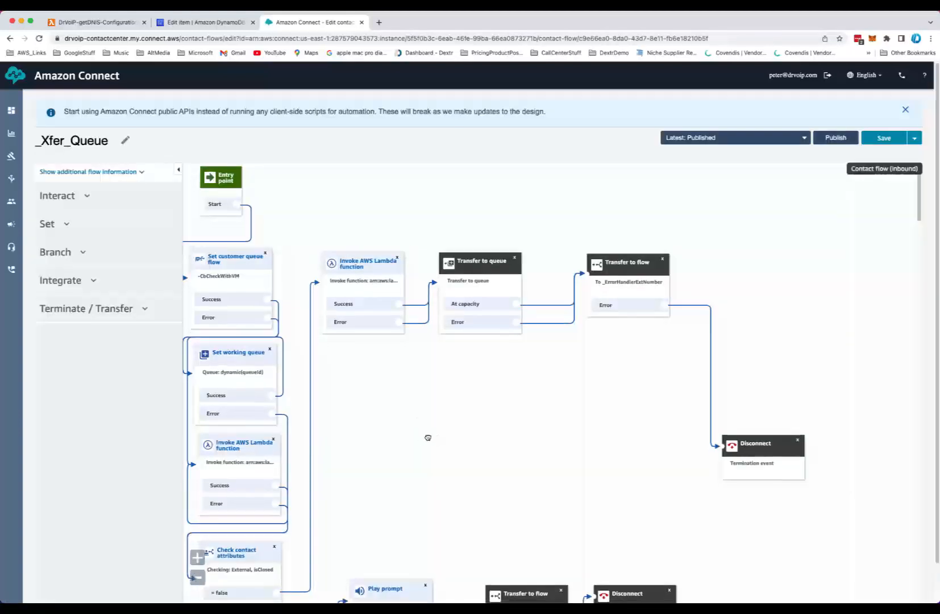
scroll(566, 371, up, 2)
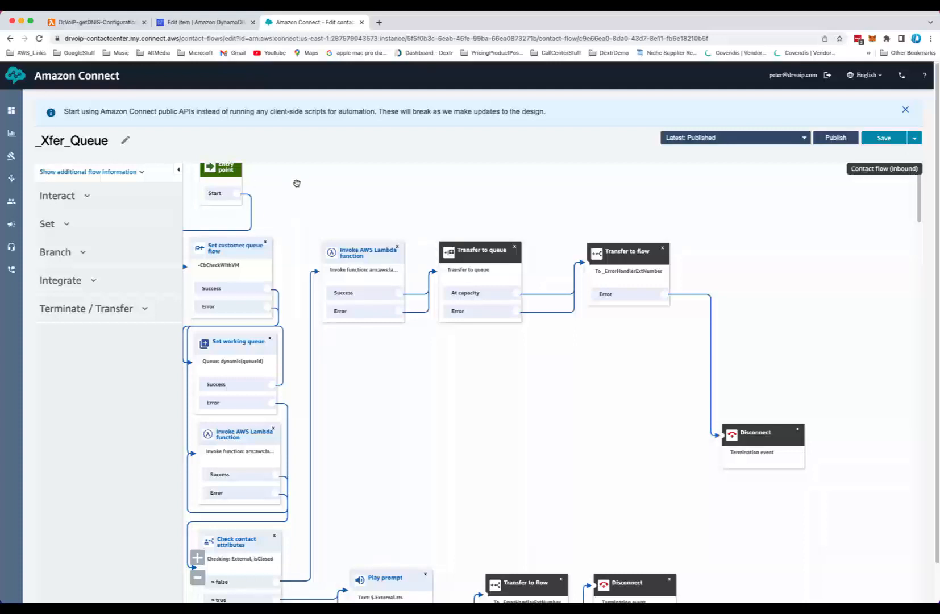
click(139, 173)
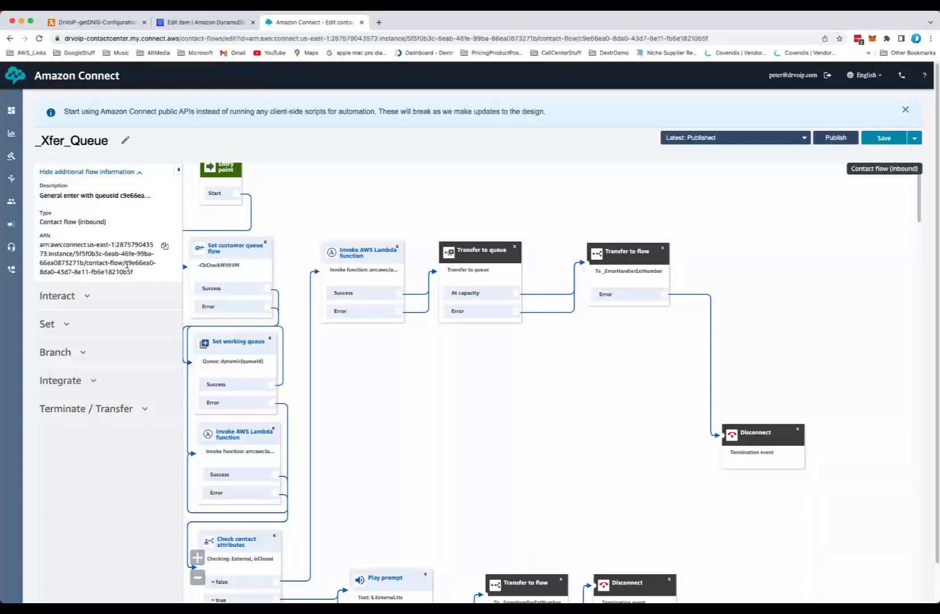
drag(127, 264, 161, 276)
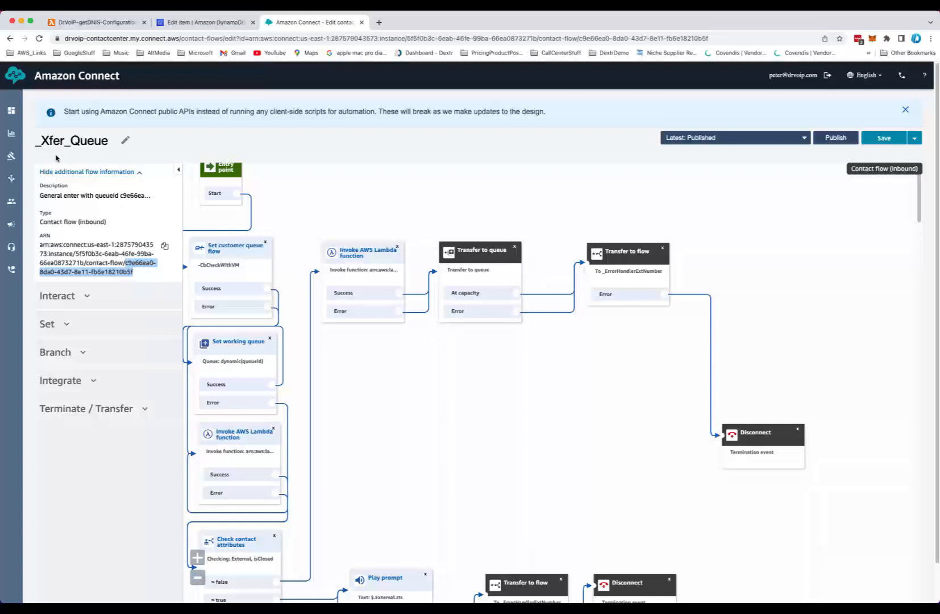
click(274, 165)
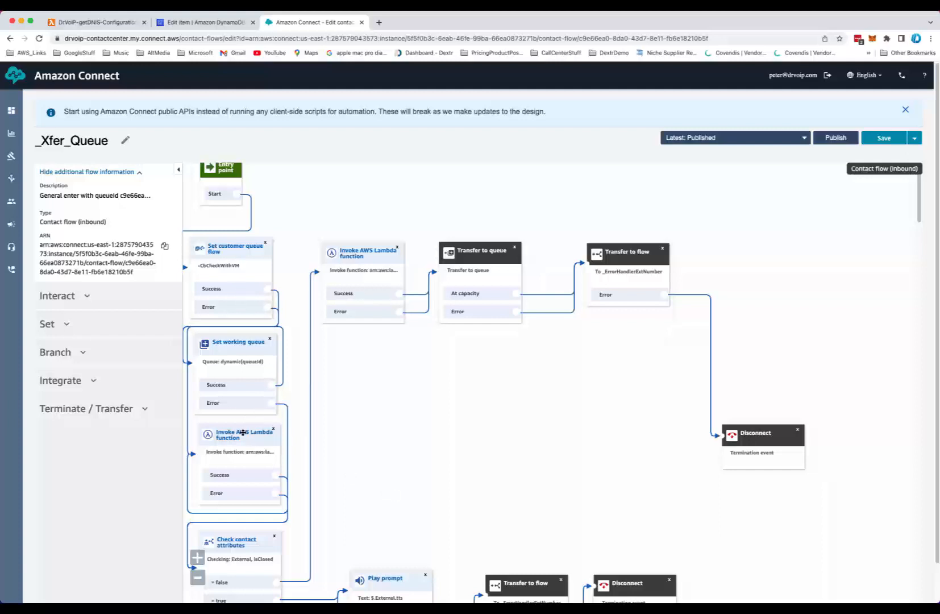
Review the _Xfer_Queue flow's working queue, Lambda, isClosed check and transfer blocks, nudging the Transfer to queue block slightly away from the Lambda block
scroll(246, 477, down, 3)
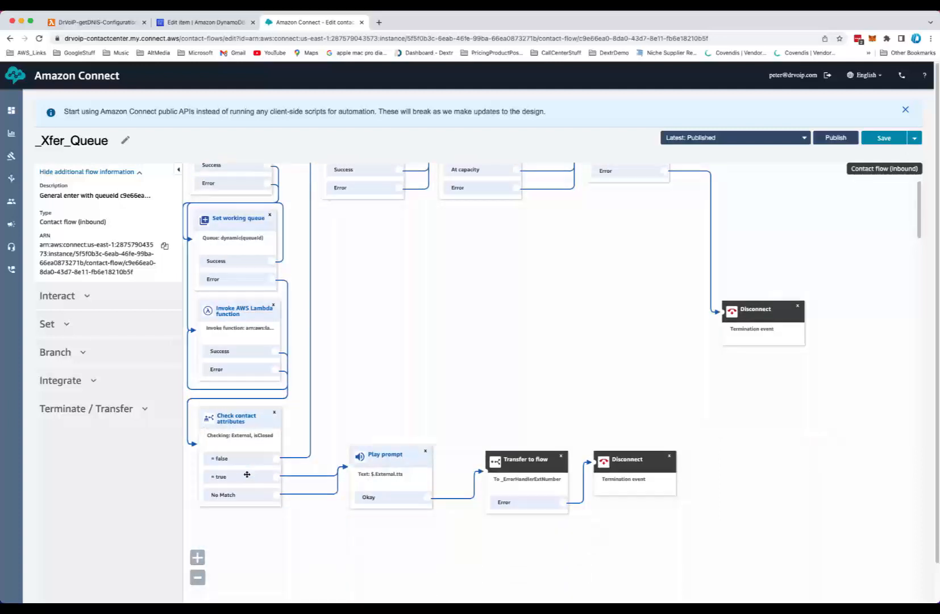
scroll(227, 347, up, 3)
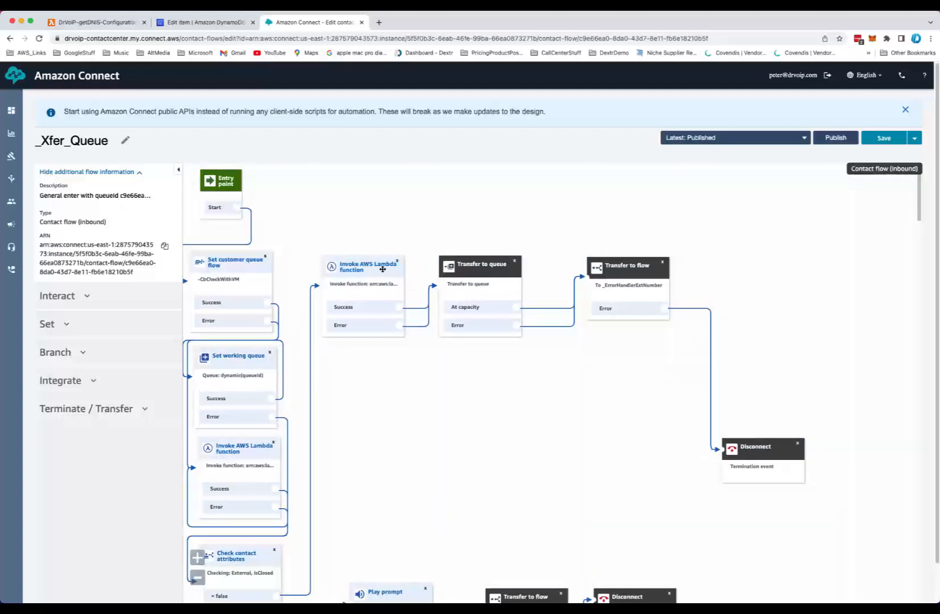
drag(476, 272, 486, 268)
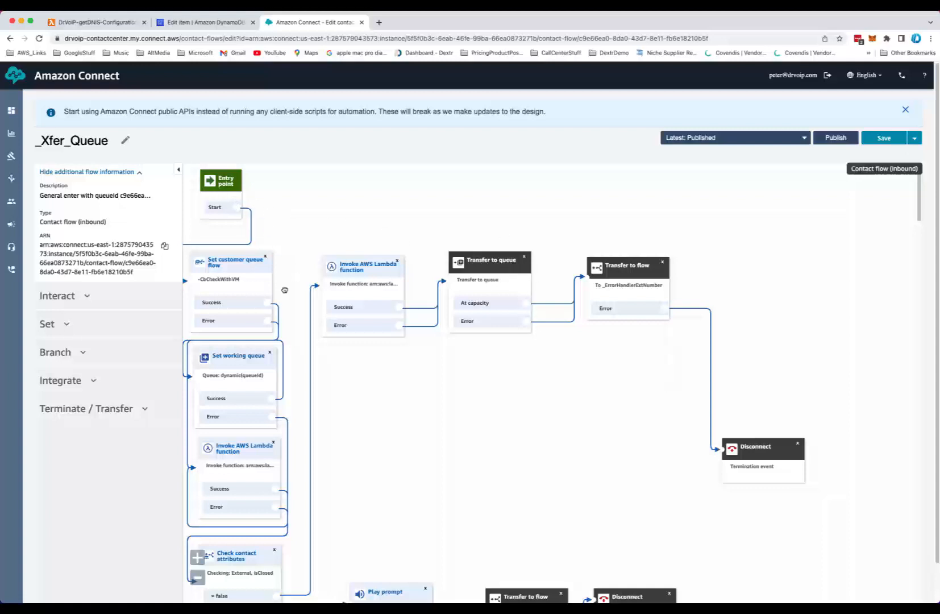
scroll(395, 507, down, 3)
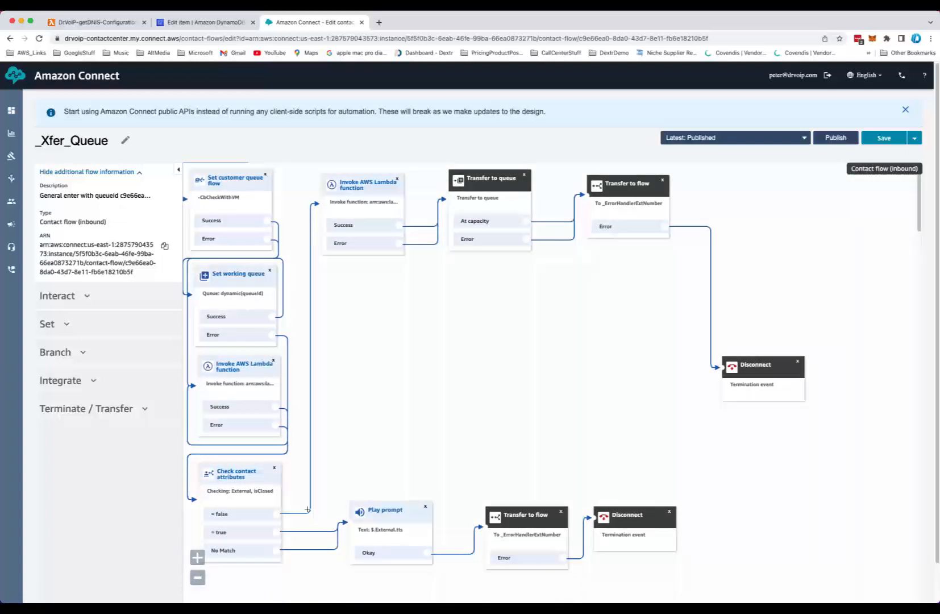
click(258, 427)
drag(357, 350, 384, 422)
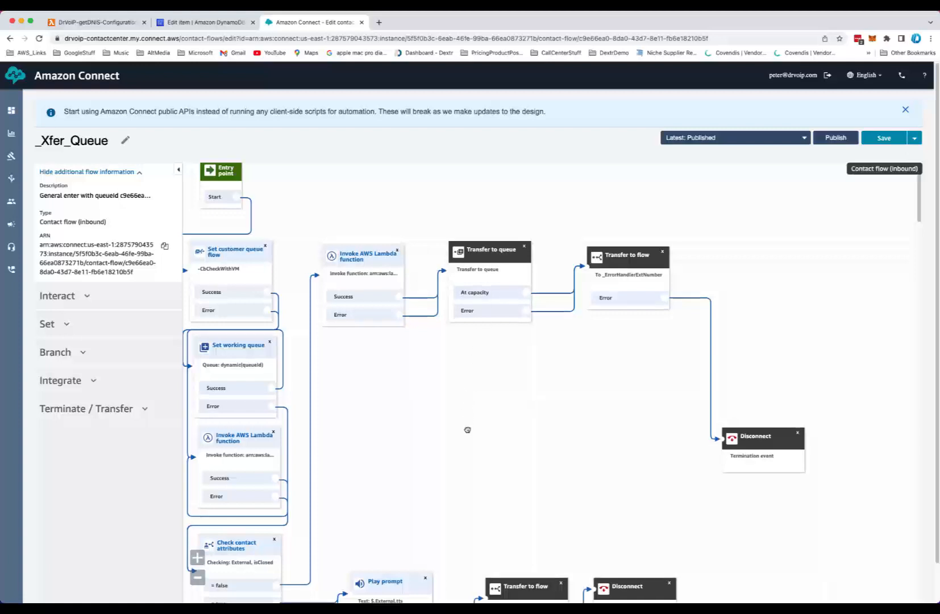
scroll(510, 419, down, 1)
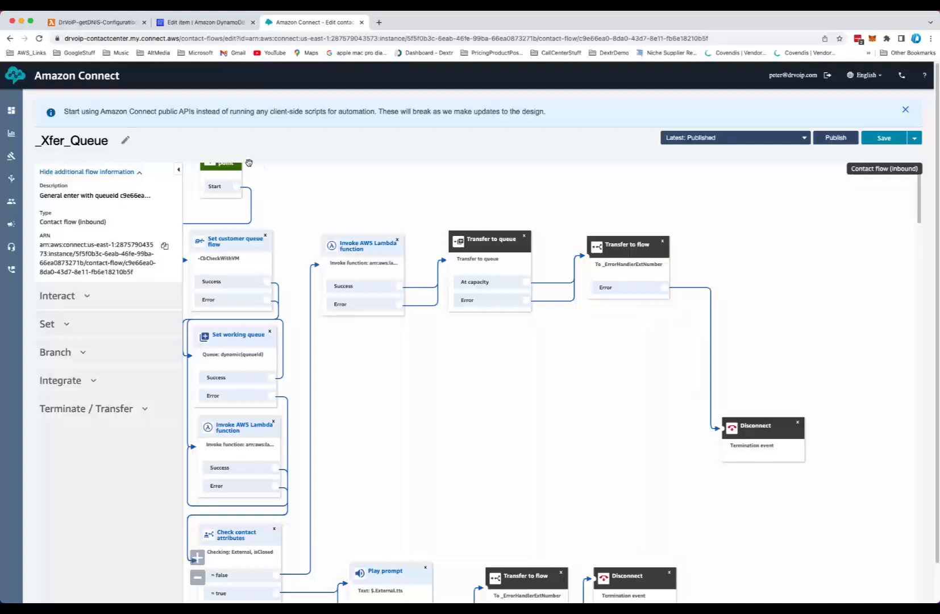
scroll(410, 473, down, 3)
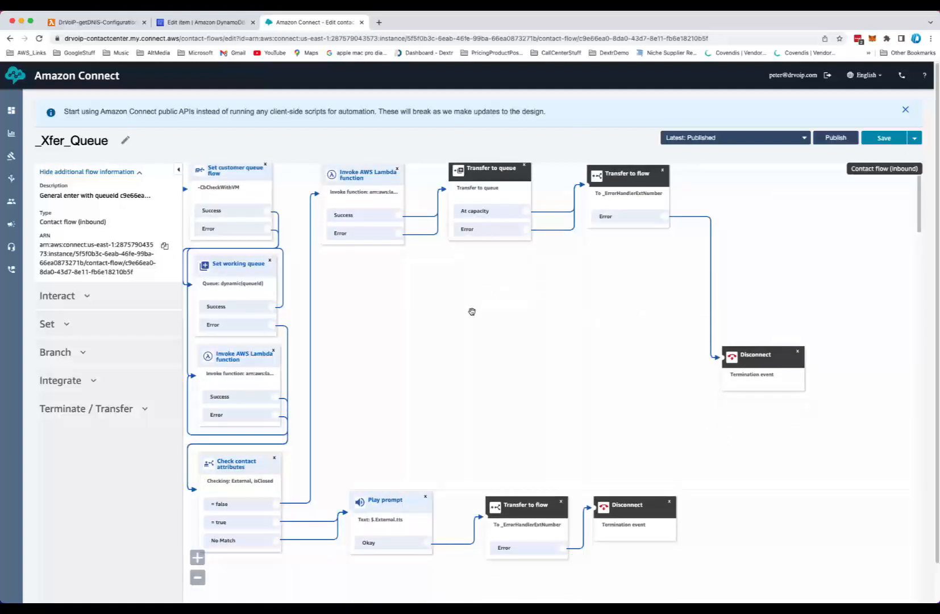
scroll(475, 329, up, 4)
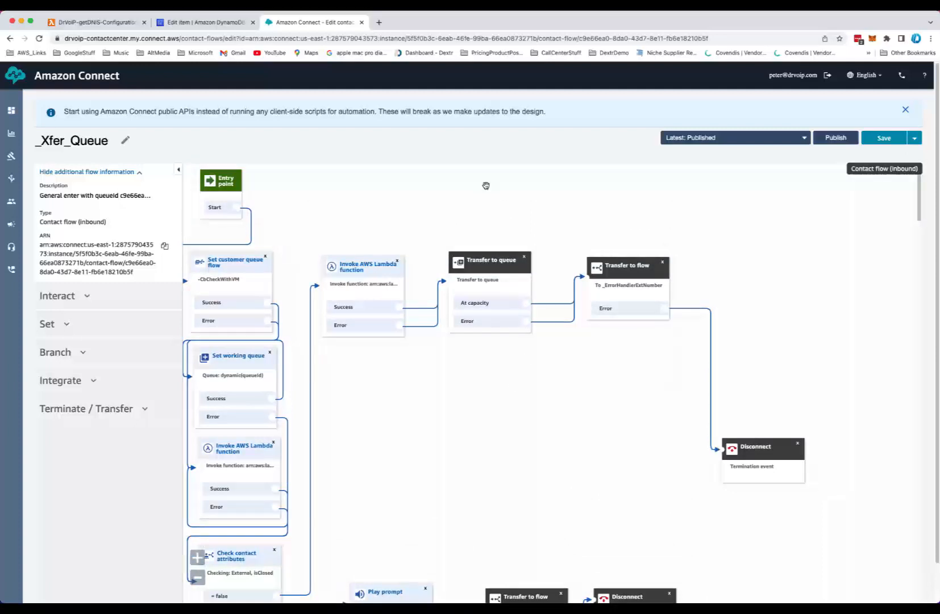
Compare the DynamoDB item's attributes with the DrVoIP-getDNIS-Configuration function's environment variables and return to the item
click(208, 24)
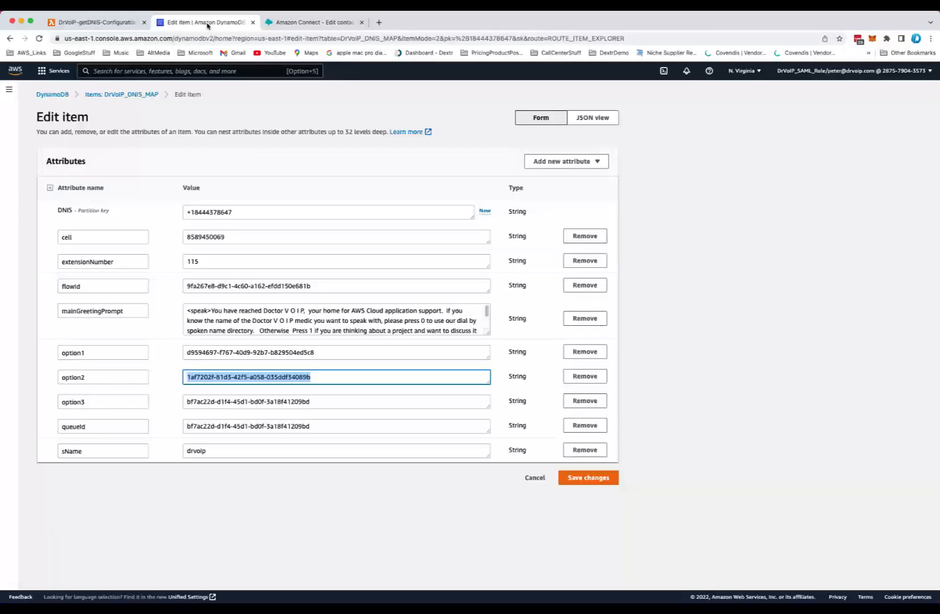
click(119, 24)
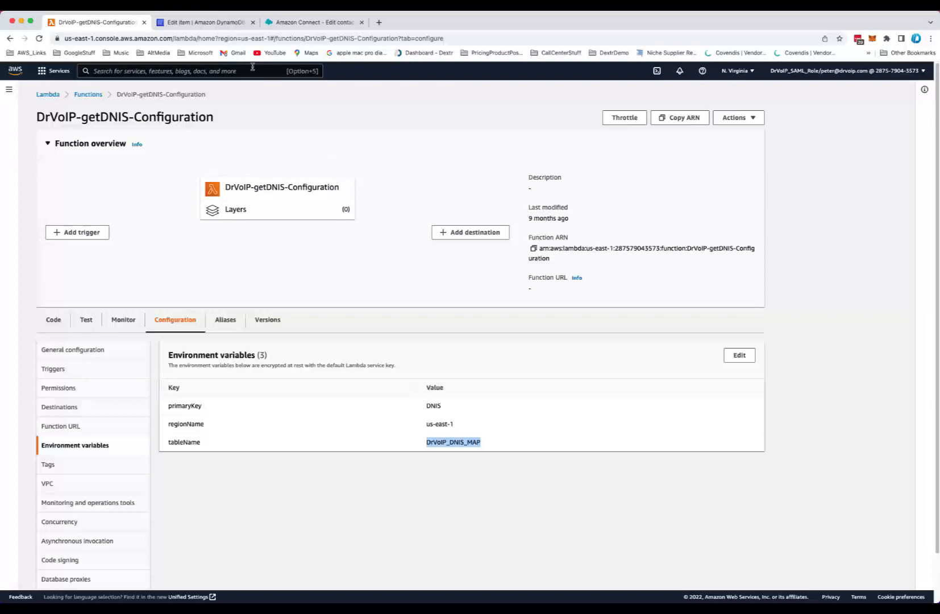
click(223, 23)
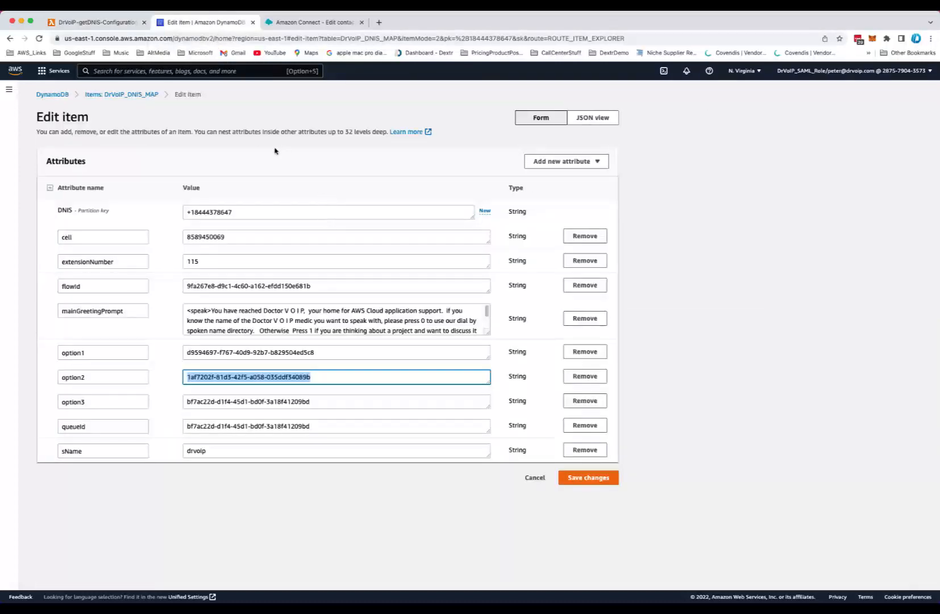
Open the DrVoIP_DNIS_MAP table from the DynamoDB table list filtered by dnis and explore its items
click(48, 97)
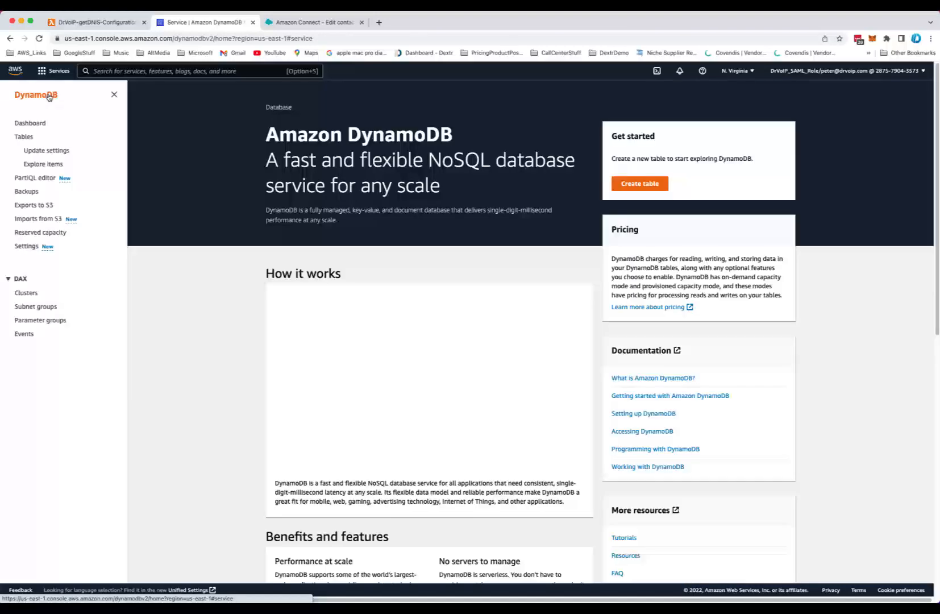
click(19, 138)
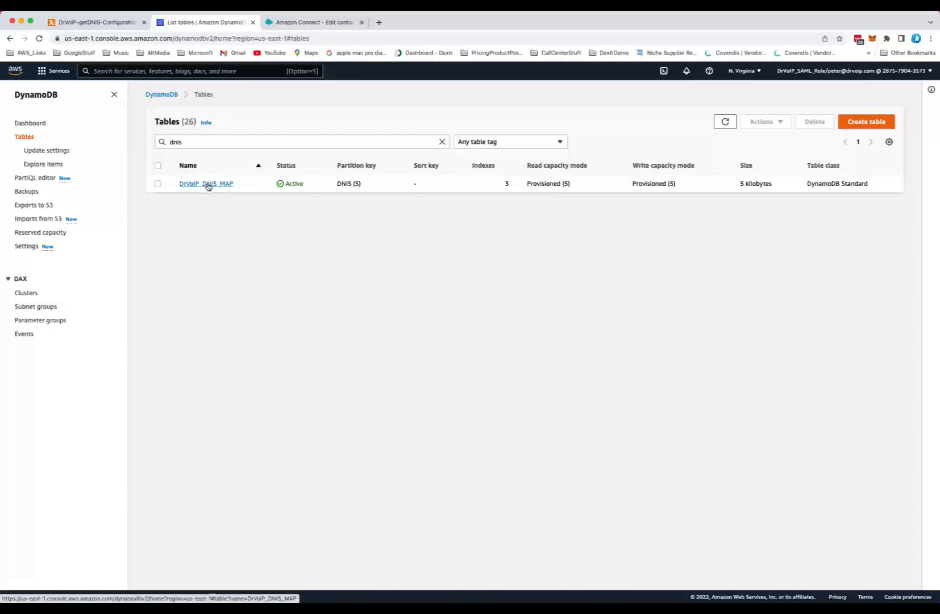
click(208, 185)
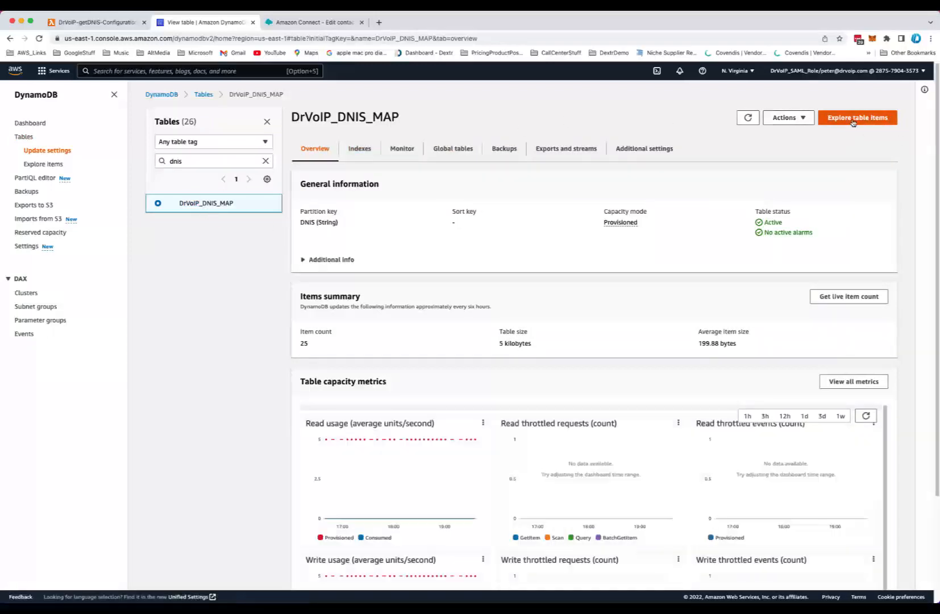
click(852, 119)
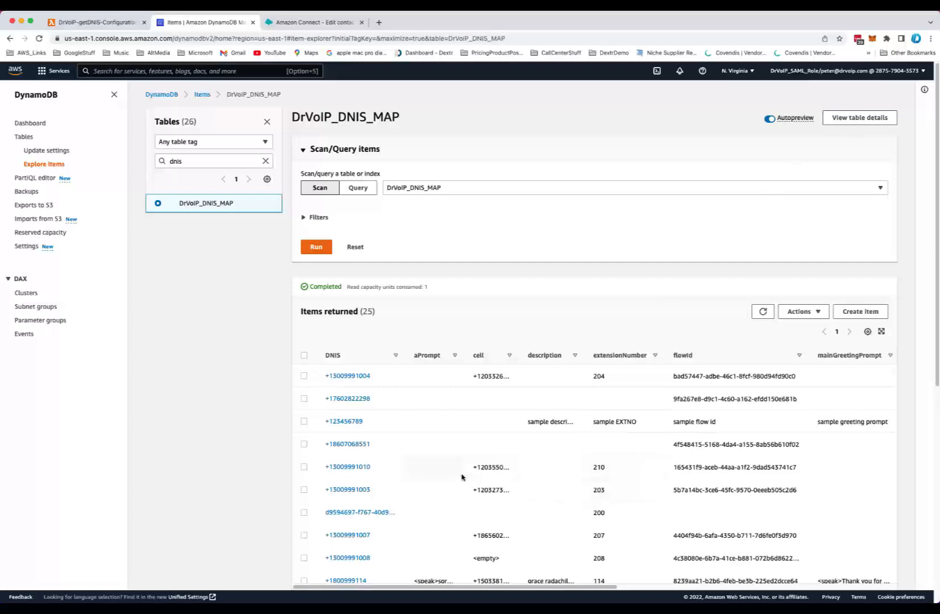
View the attributes of the item with extensionNumber 204, return to the item list and open the item whose greeting starts "You have reached"
click(338, 378)
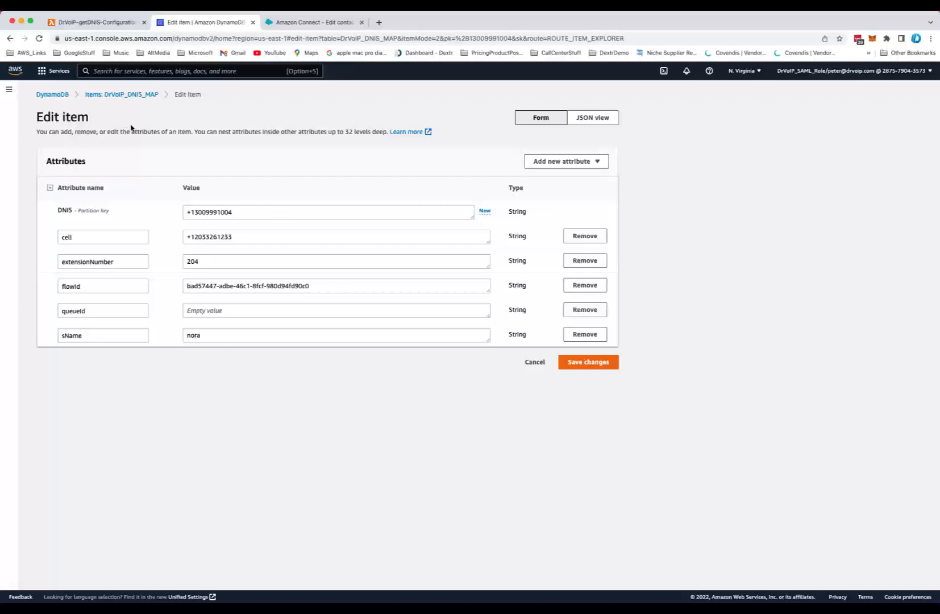
click(126, 95)
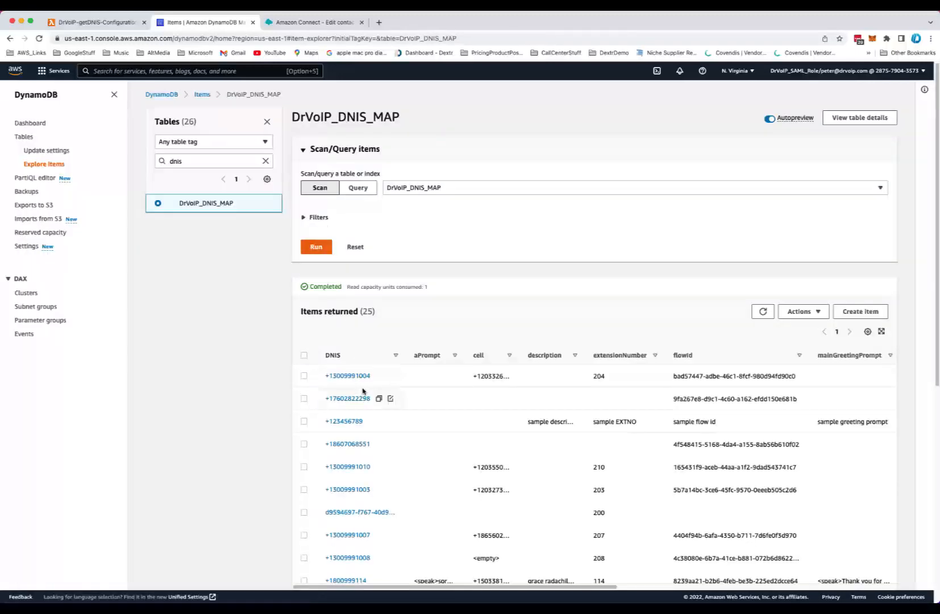
scroll(367, 392, down, 3)
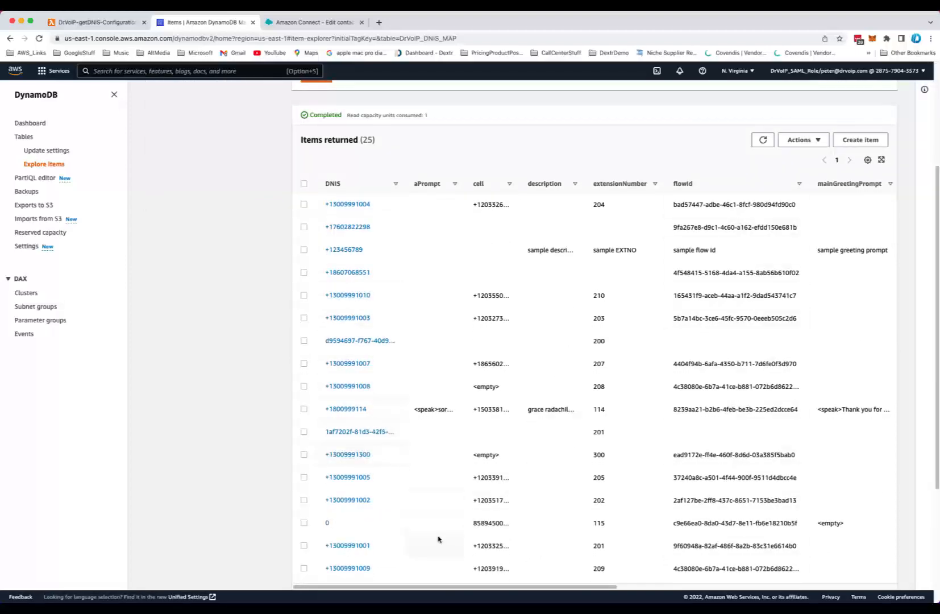
scroll(437, 539, down, 3)
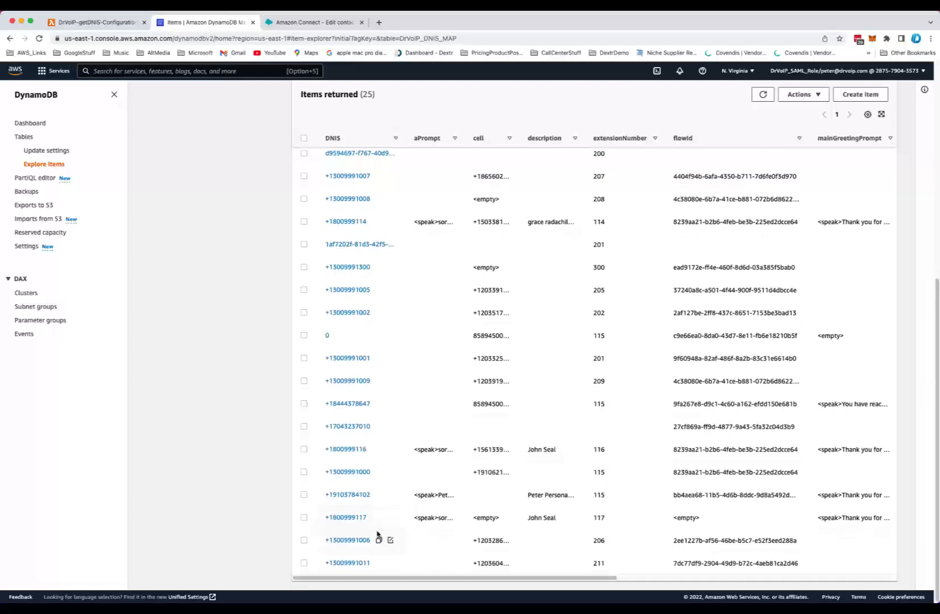
click(358, 403)
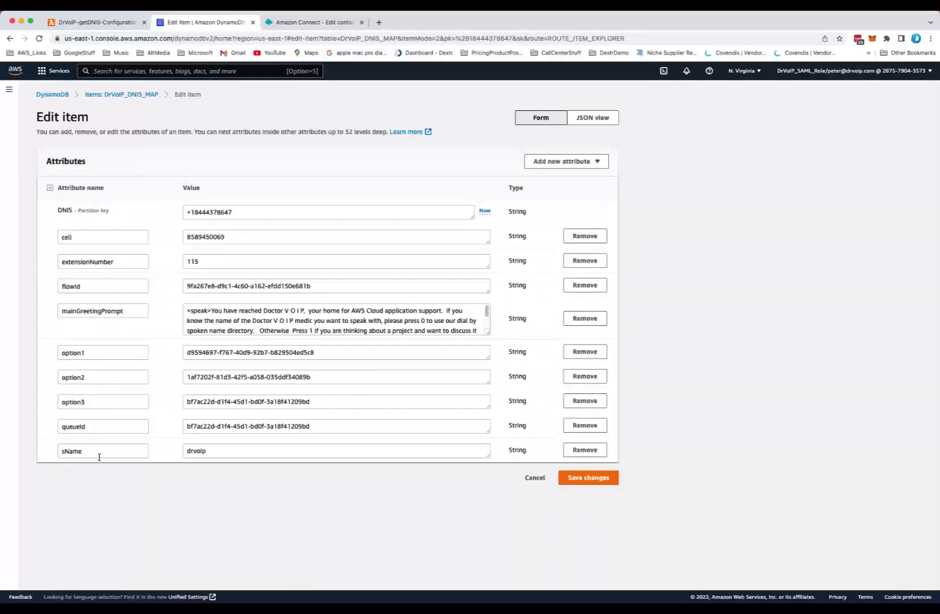
Highlight the item's DNIS partition key value and switch to the DrVoIP-getDNIS-Configuration function's environment variables
drag(255, 211, 98, 205)
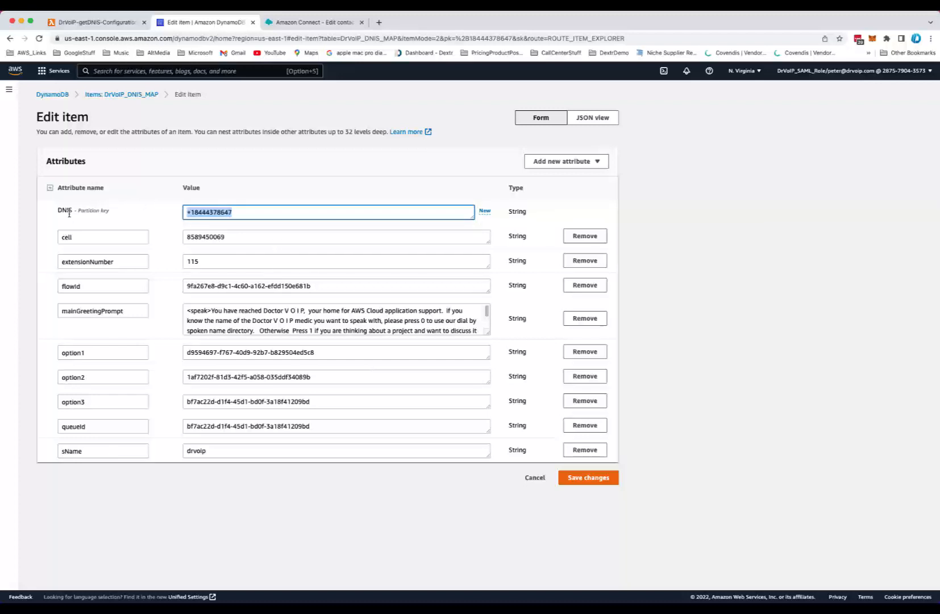
click(779, 248)
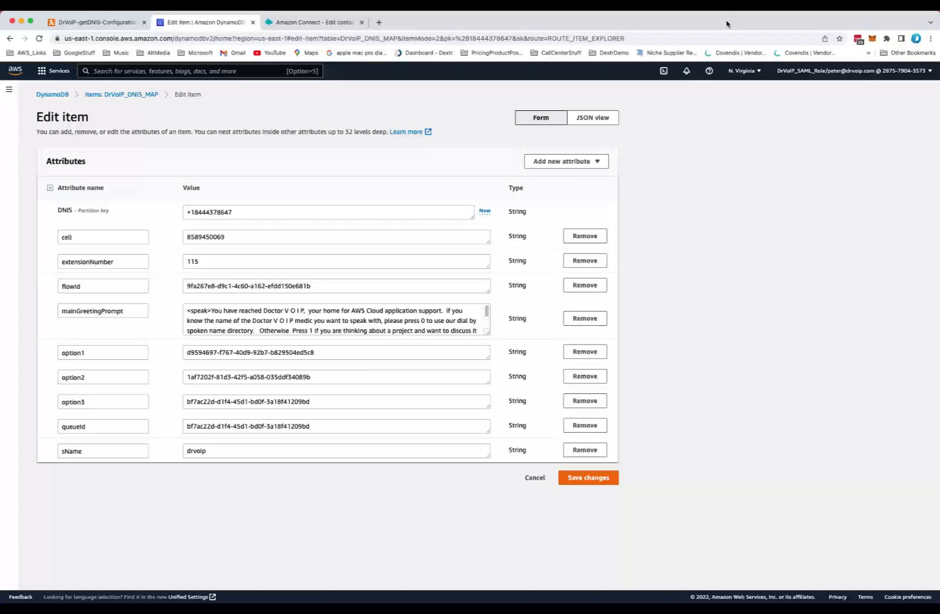
click(104, 26)
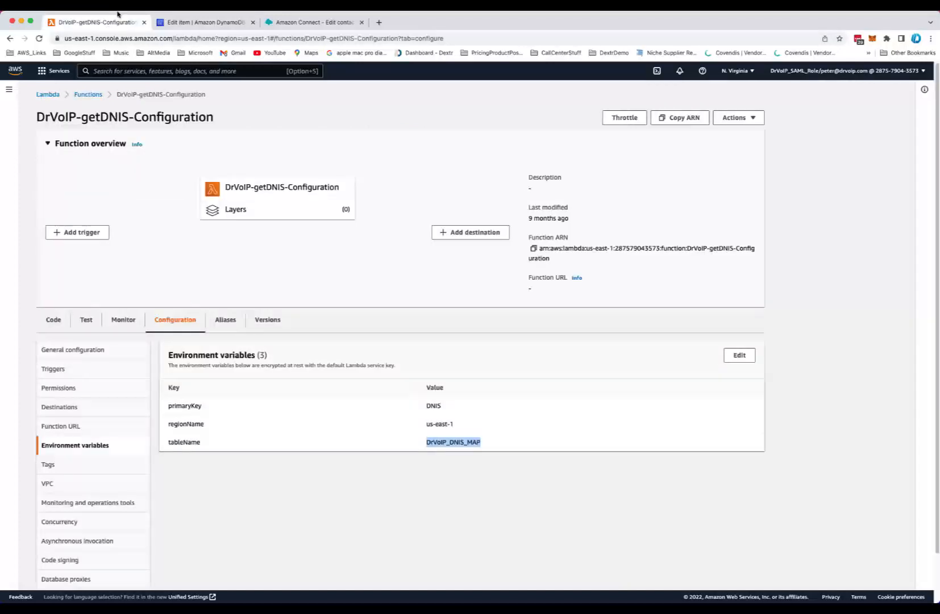